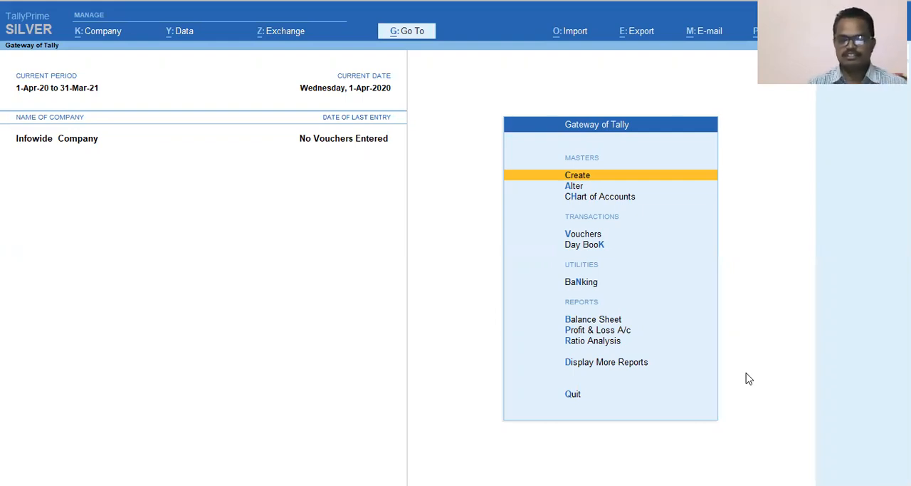
Open the ledger list in the Chart of Accounts and look through its asset and liability groups.
key(Down)
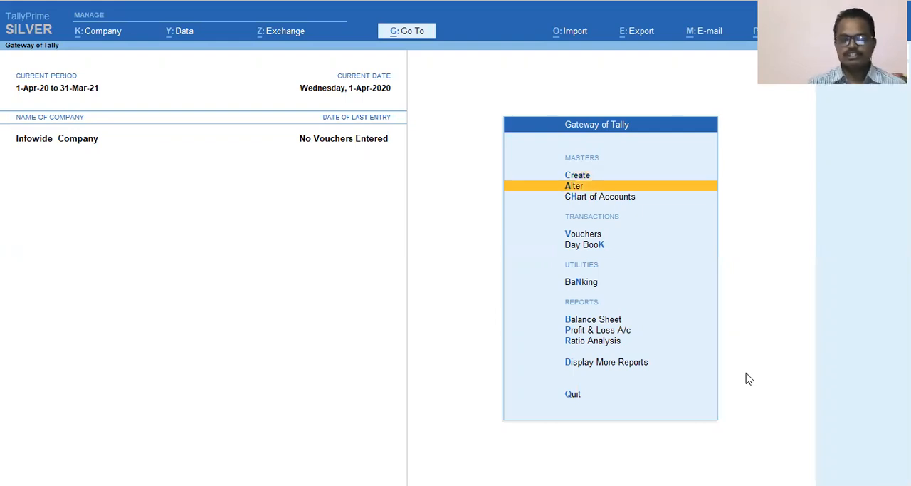
key(Down)
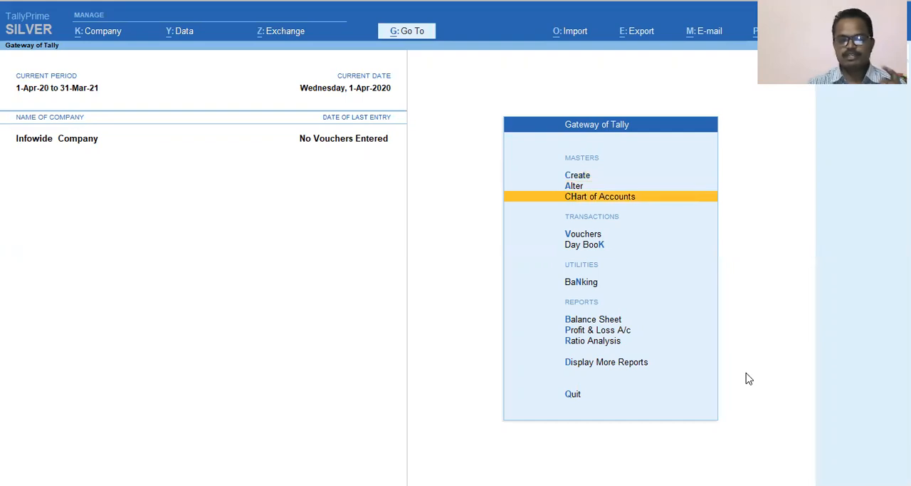
key(Return)
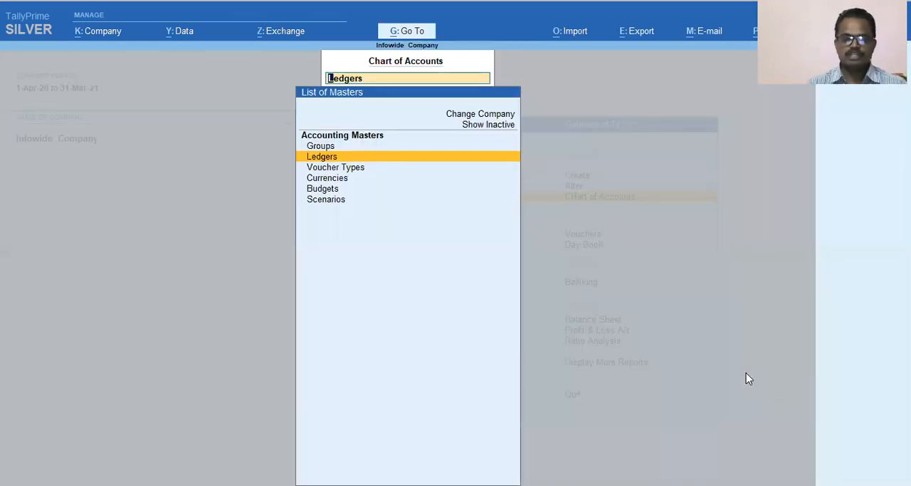
key(Return)
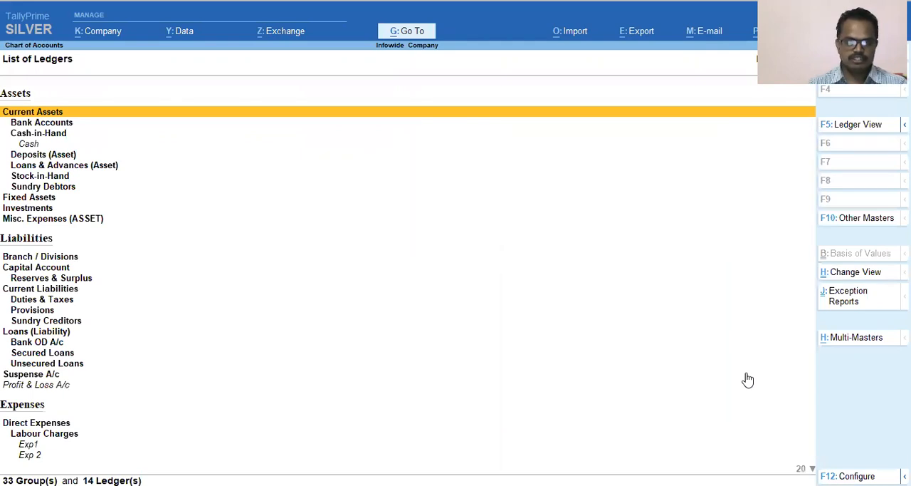
key(Down)
key(Down)
key(Down)
key(Down)
key(Down)
key(Down)
key(Down)
key(Down)
key(Down)
key(Down)
key(Down)
key(Down)
key(Down)
key(Down)
key(Down)
key(Down)
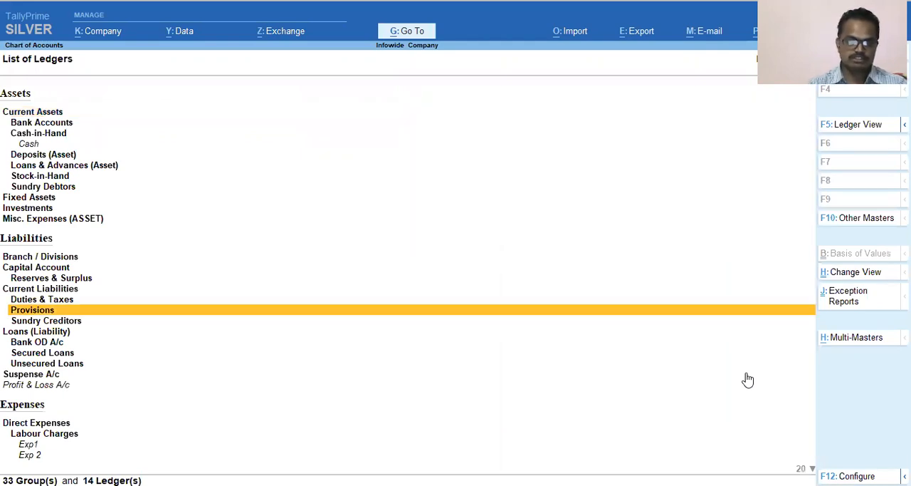
click(748, 380)
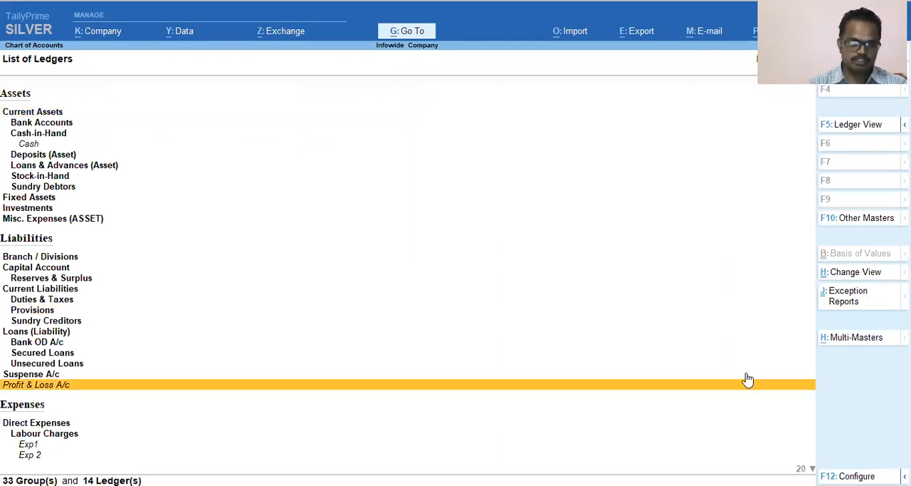
key(Down)
key(Down)
key(Down)
key(Down)
key(Down)
key(Down)
key(Down)
key(Down)
key(Down)
key(Down)
key(Down)
key(Down)
key(Down)
key(Down)
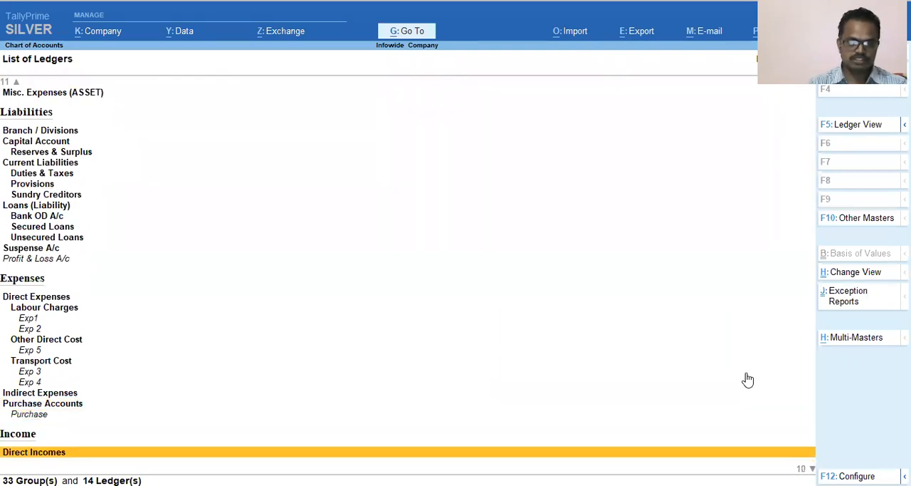
Examine the existing ledger under Purchase Accounts and the income groups that follow it.
key(Up)
key(Up)
key(Up)
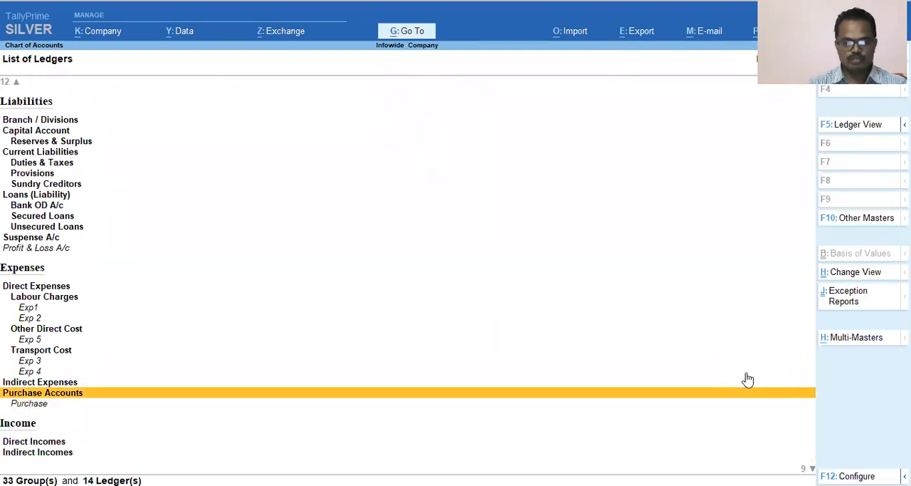
key(Down)
key(Up)
key(Down)
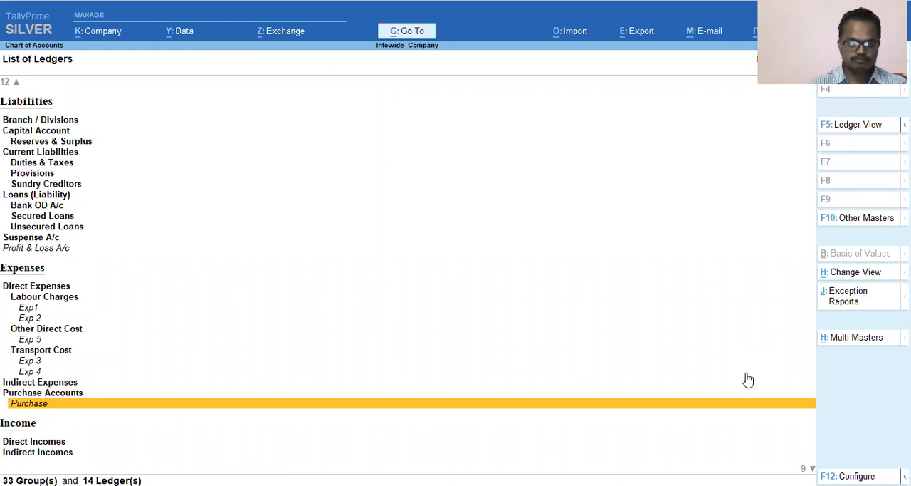
key(Down)
key(Down)
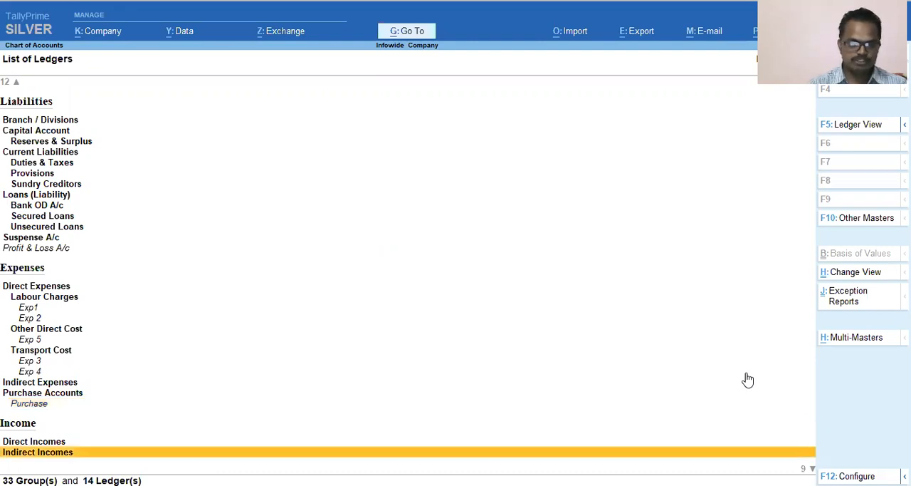
key(Up)
key(Up)
key(Up)
key(Up)
key(Down)
key(Down)
key(Down)
key(Down)
key(Down)
key(Down)
key(Down)
key(Down)
key(Down)
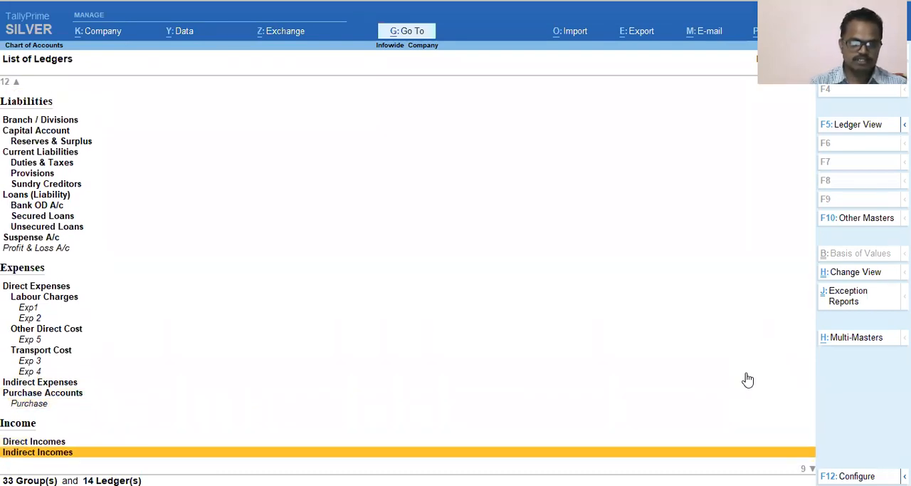
Review the sales ledgers listed by GST rate under Sales Accounts.
key(Down)
key(Down)
key(Down)
key(Down)
key(Up)
key(Up)
key(Up)
key(Up)
key(Up)
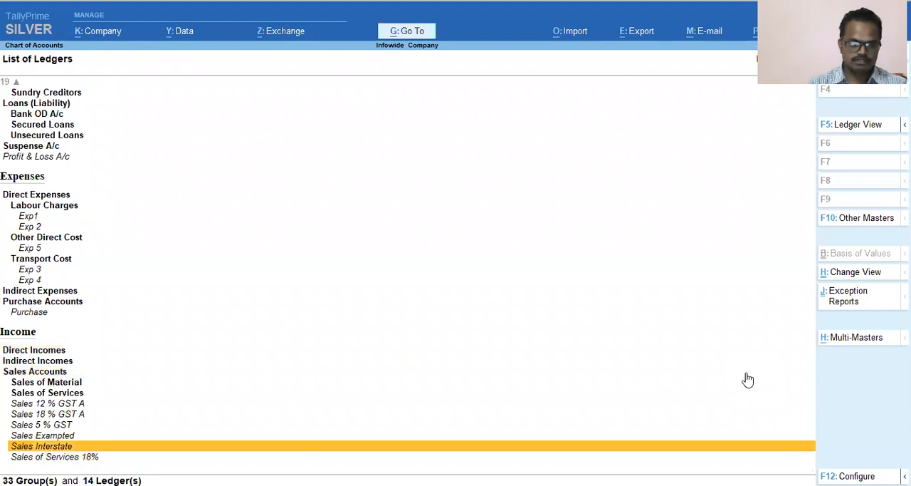
key(Down)
key(Down)
key(Down)
key(Down)
key(Down)
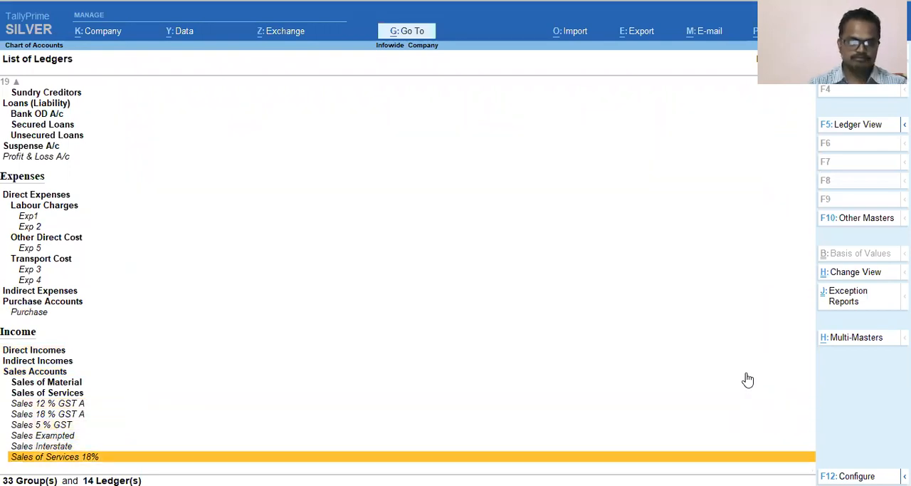
key(Up)
key(Up)
key(Up)
key(Up)
key(Up)
key(Up)
key(Down)
key(Down)
key(Down)
key(Down)
key(Down)
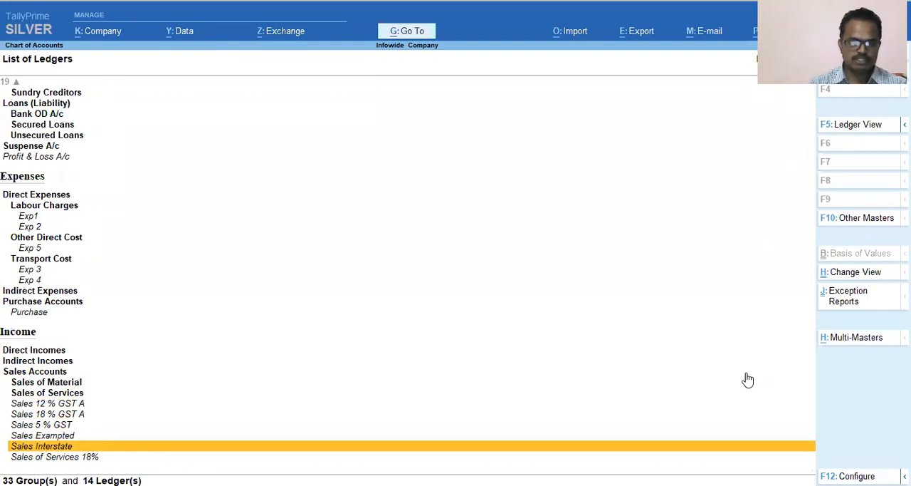
Look back through the ledger list up to the asset groups and return to the Gateway of Tally.
key(Up)
key(Up)
key(Up)
key(Up)
key(Up)
key(Up)
key(Up)
key(Up)
key(Up)
key(Up)
key(Up)
key(Up)
key(Up)
key(Up)
key(Up)
key(Up)
key(Up)
key(Up)
key(Up)
key(Up)
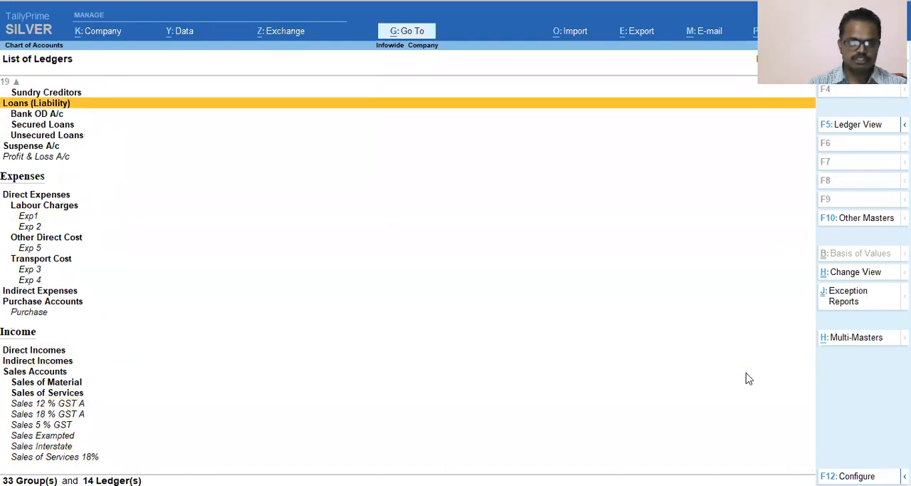
key(Down)
key(Down)
key(Down)
key(Down)
key(Down)
key(Down)
key(Down)
key(Down)
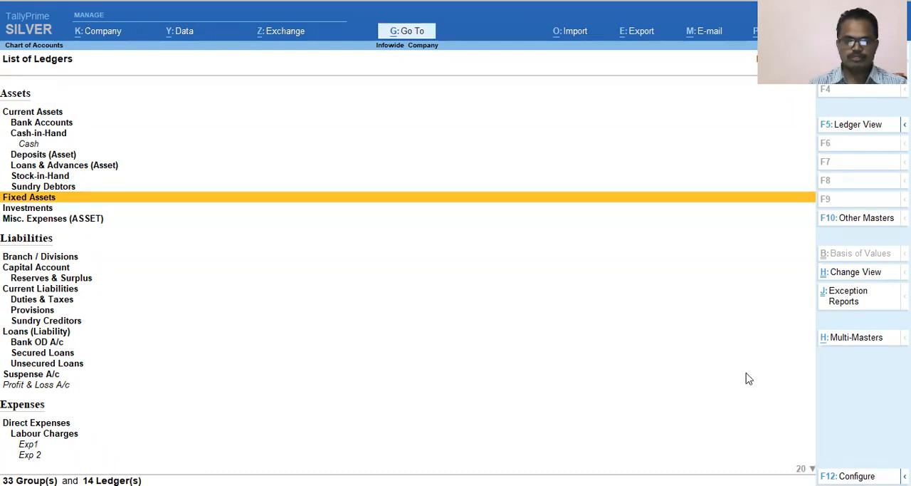
key(Escape)
key(Escape)
key(Escape)
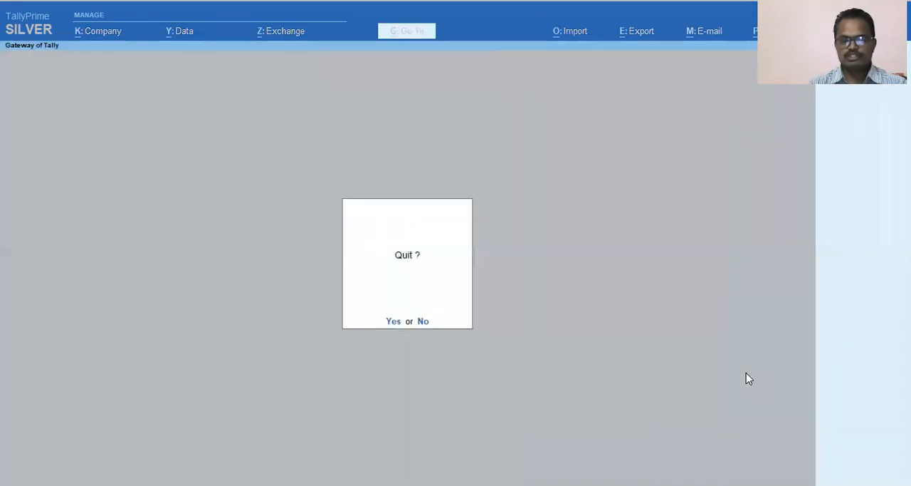
key(Escape)
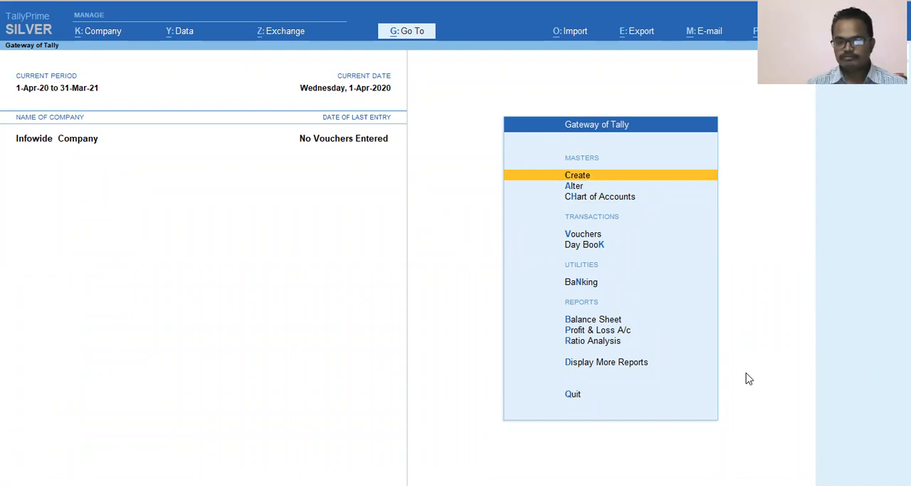
Start creating a ledger master named "Purchase 12 % GST" without an alias.
key(Return)
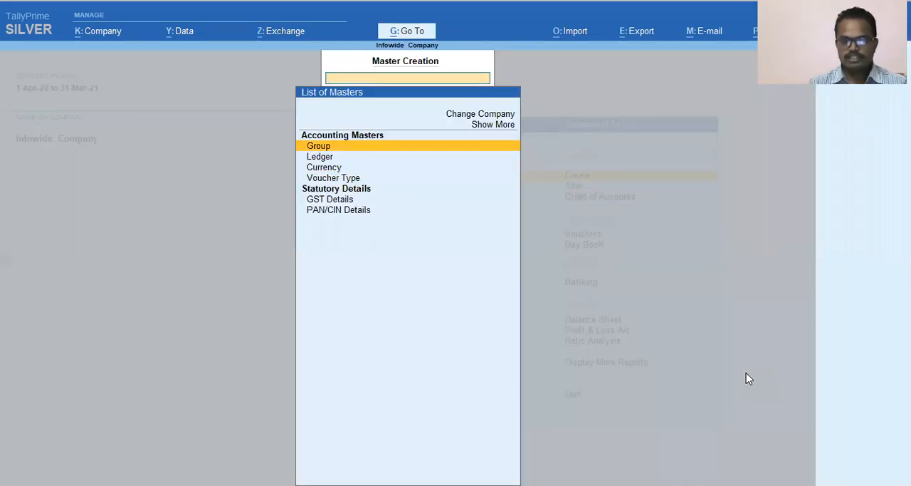
key(Down)
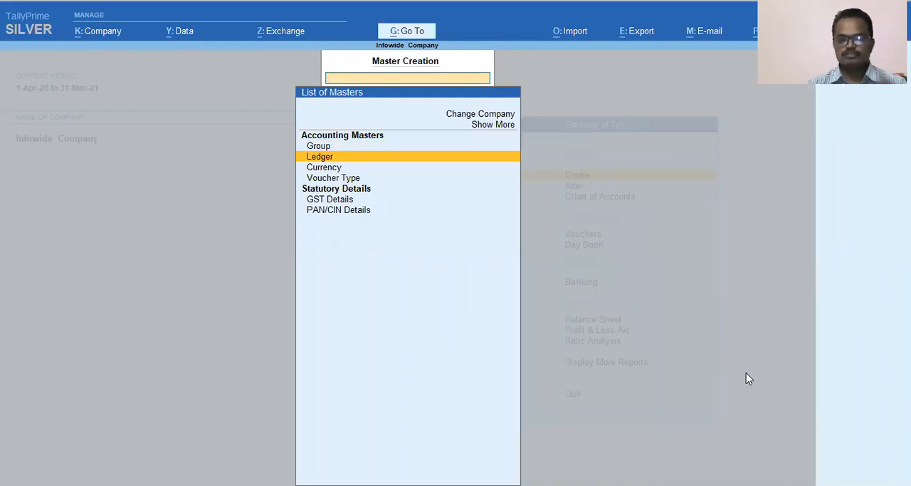
key(Return)
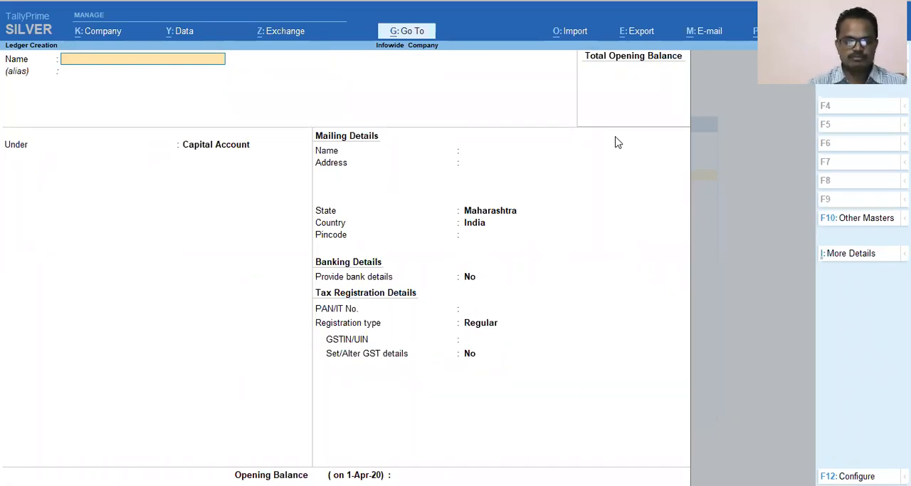
text(Purch)
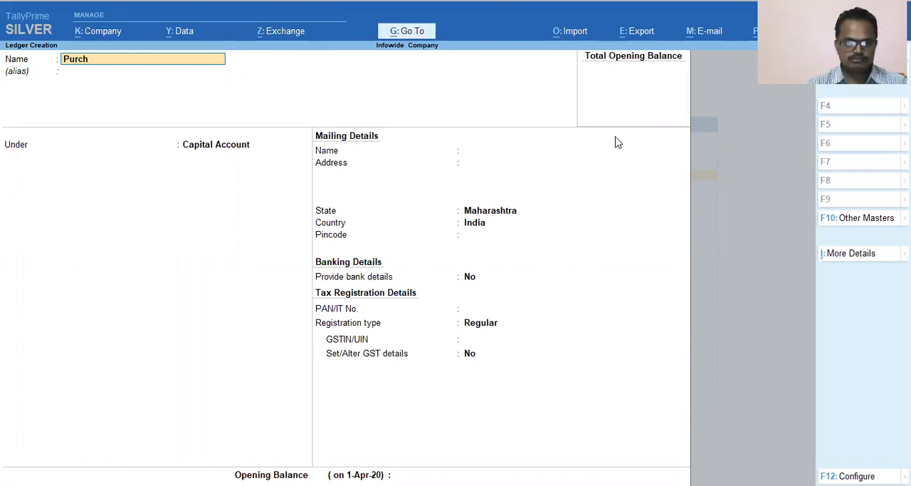
text(ase )
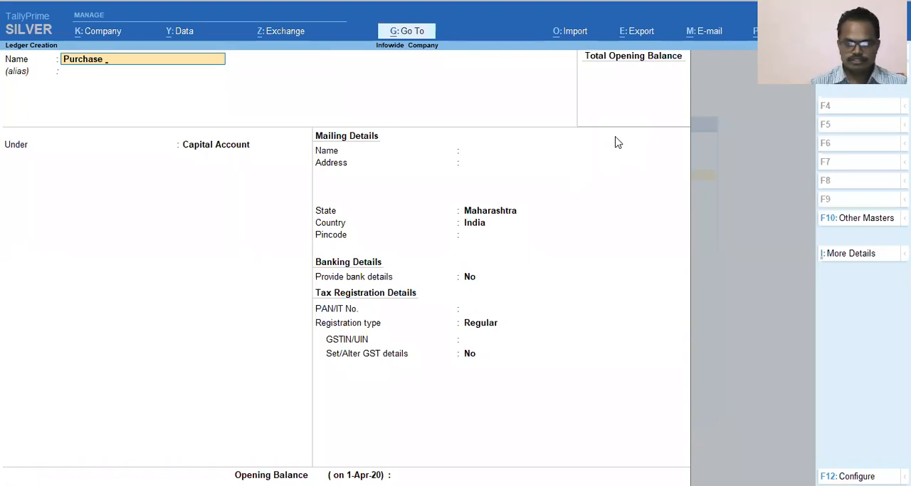
text(12 % GST)
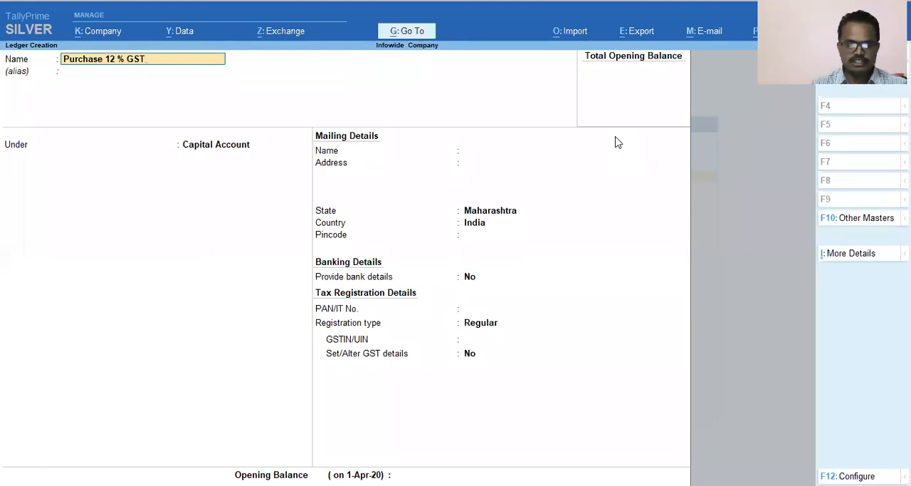
key(Return)
key(Return)
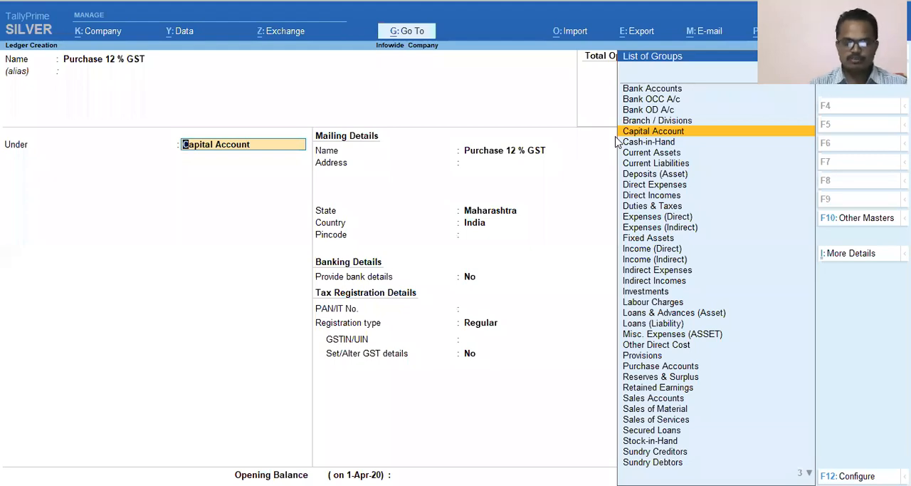
Place the new ledger under Purchase Accounts and set its type of ledger to Not Applicable.
text(p)
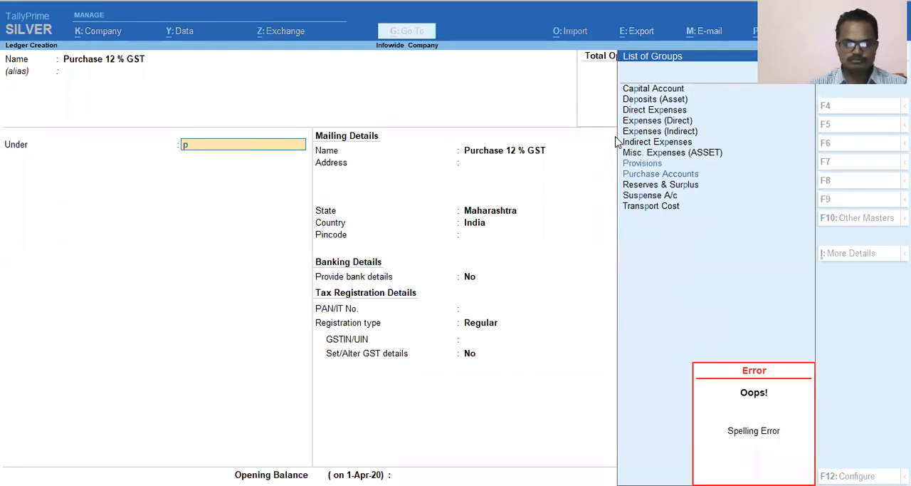
text(urc)
key(Return)
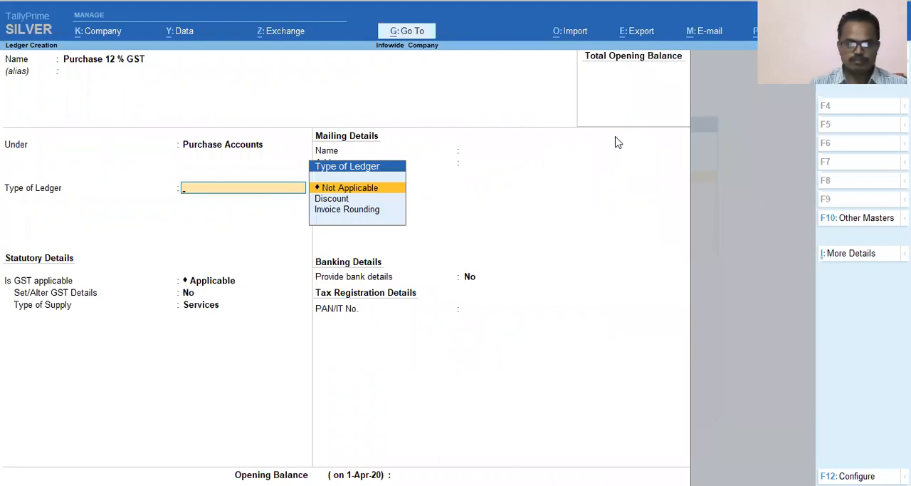
key(Return)
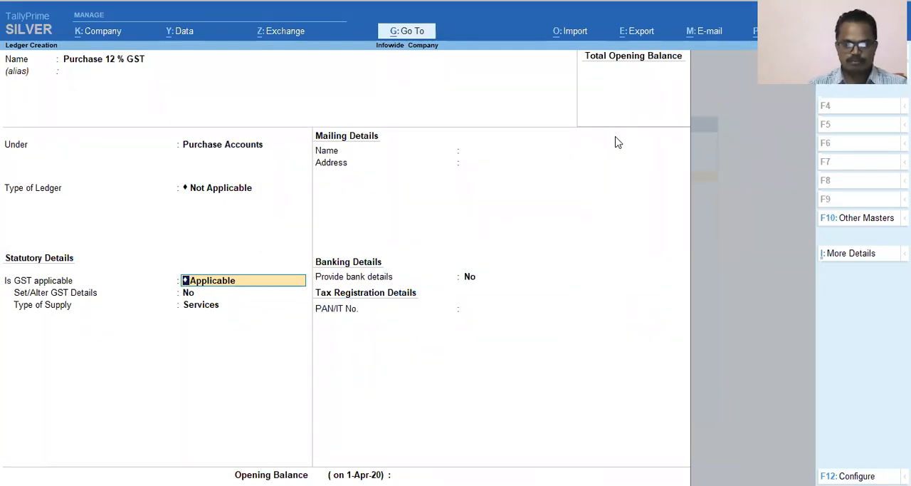
Set GST as Applicable for the ledger and answer Yes to Set/Alter GST Details.
key(y)
key(Down)
key(Down)
key(Up)
key(Up)
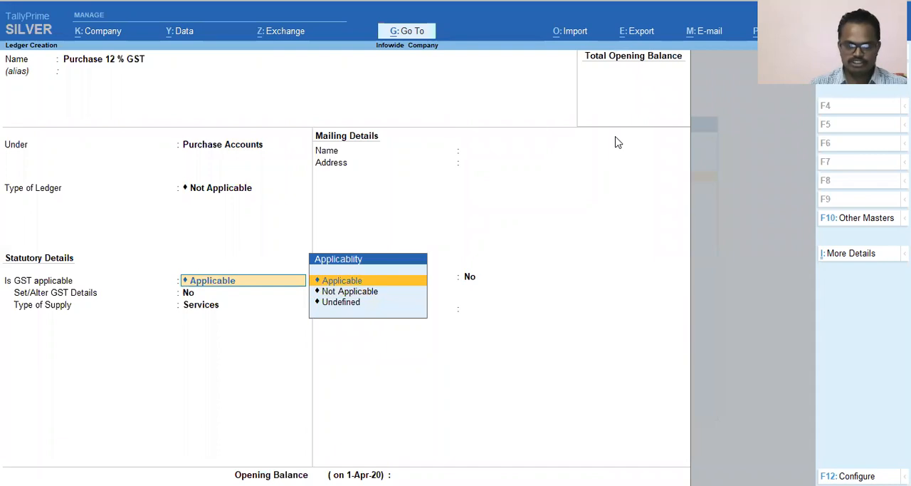
key(Return)
text(y)
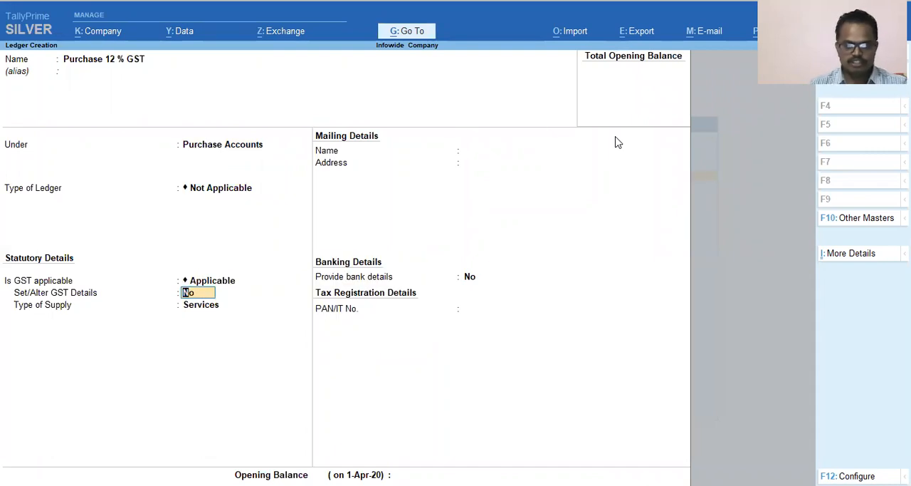
key(Return)
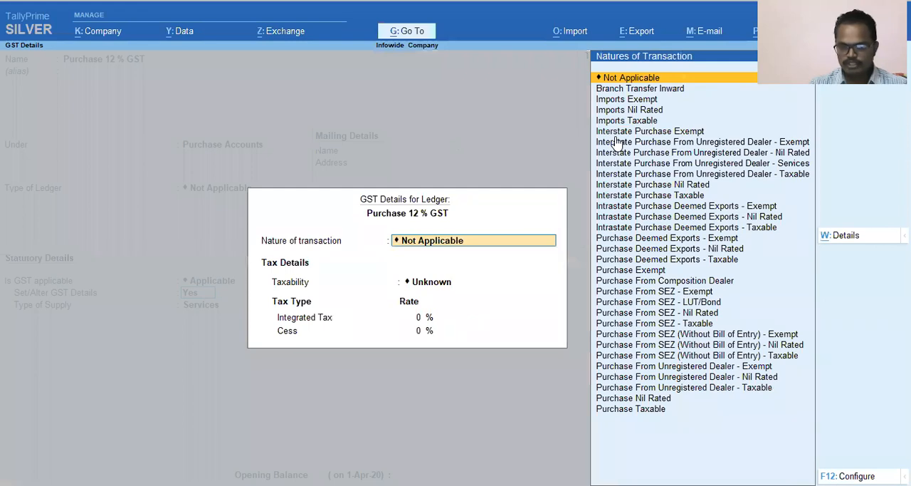
Set the ledger's nature of transaction to Purchase Taxable and its integrated tax rate to 12%.
key(Down)
key(Down)
key(Down)
key(Down)
key(Down)
key(Down)
key(Down)
key(Down)
key(Down)
key(Down)
key(Down)
key(Down)
key(Down)
key(Down)
key(Down)
key(Down)
key(Down)
key(Down)
key(Down)
key(Down)
key(Down)
key(Down)
key(Down)
key(Down)
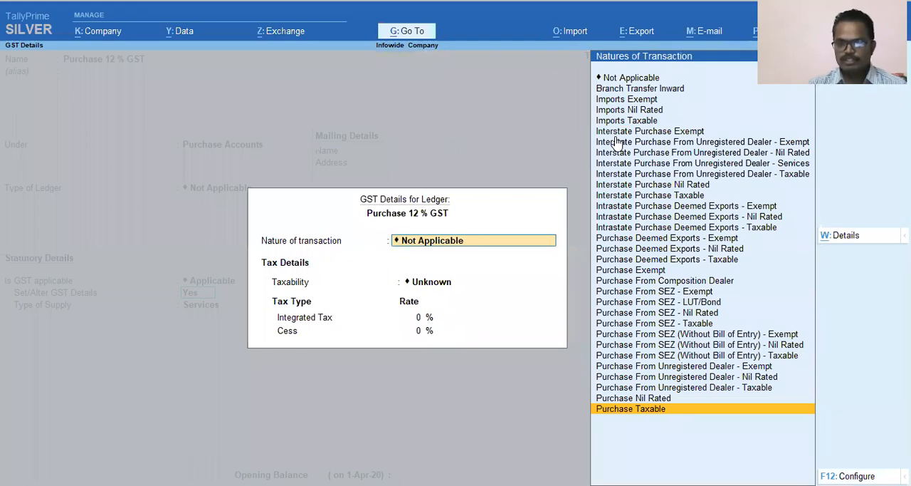
key(Return)
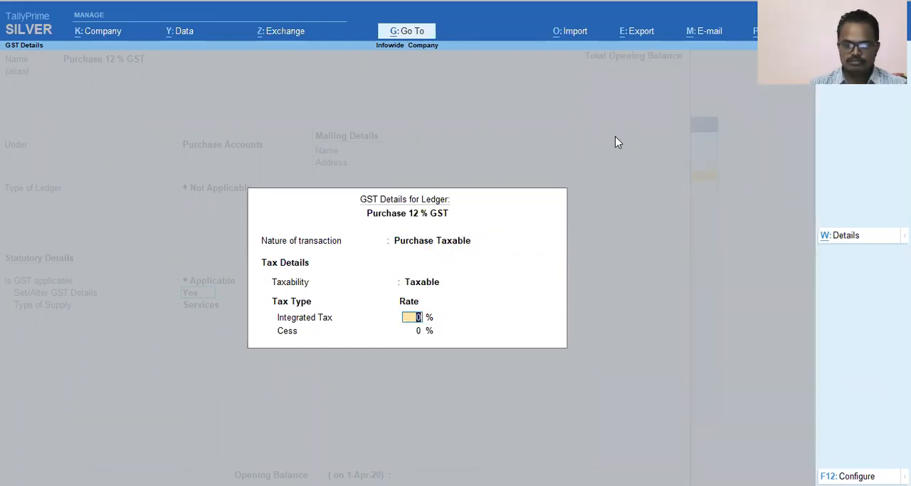
text(12)
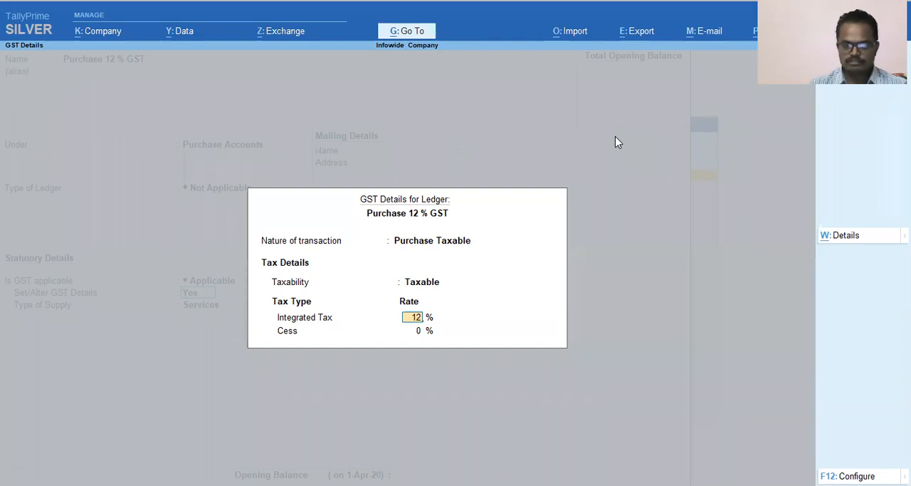
key(Return)
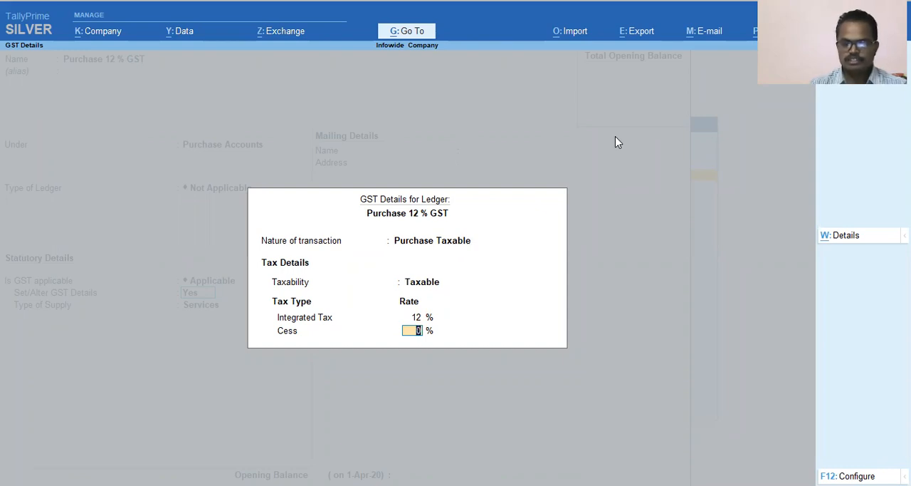
Leave the cess rate at 0% and set the purchase ledger's type of supply to Goods.
key(Return)
key(Up)
key(Down)
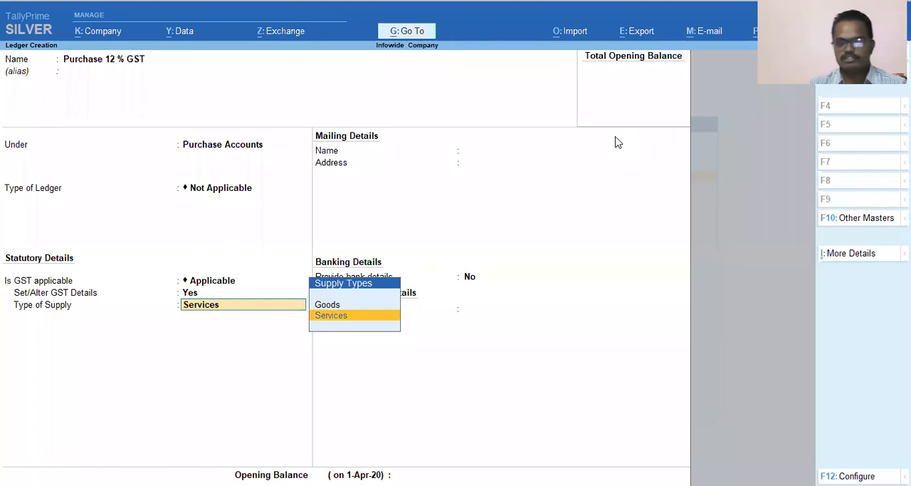
key(Up)
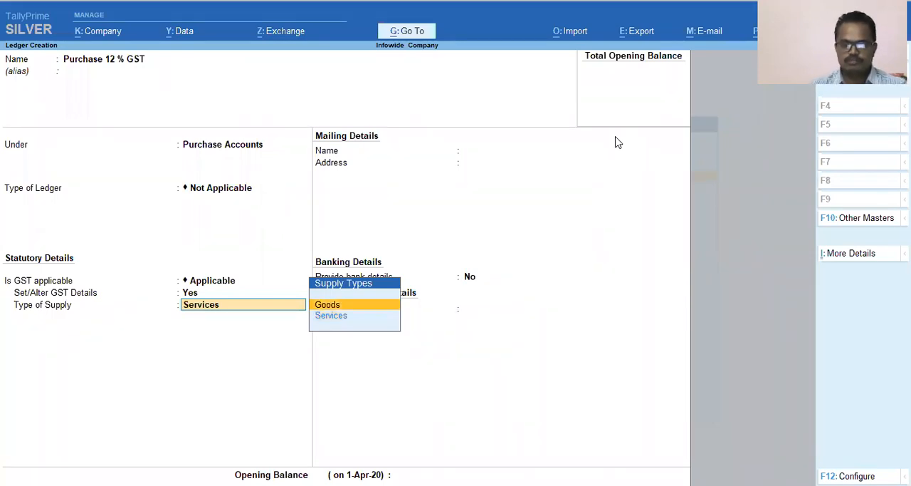
key(Return)
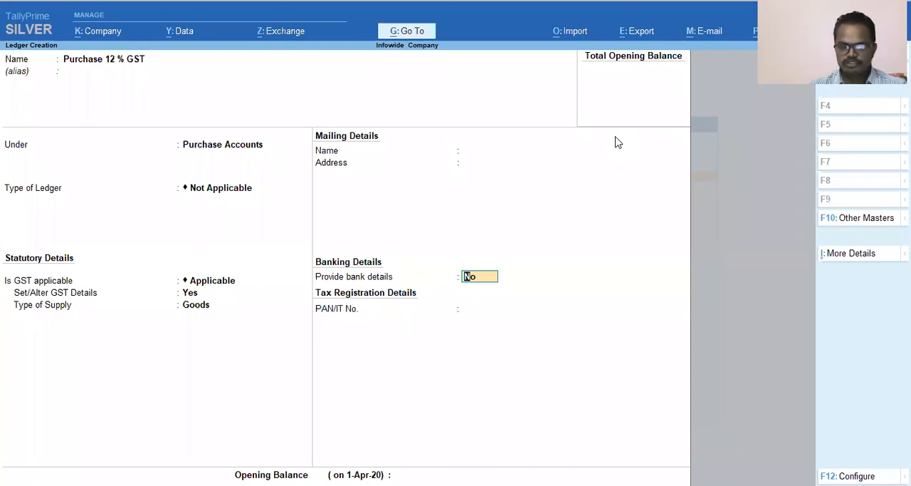
Keep bank details at No, leave the opening balance blank and save the Purchase 12 % GST ledger.
key(Return)
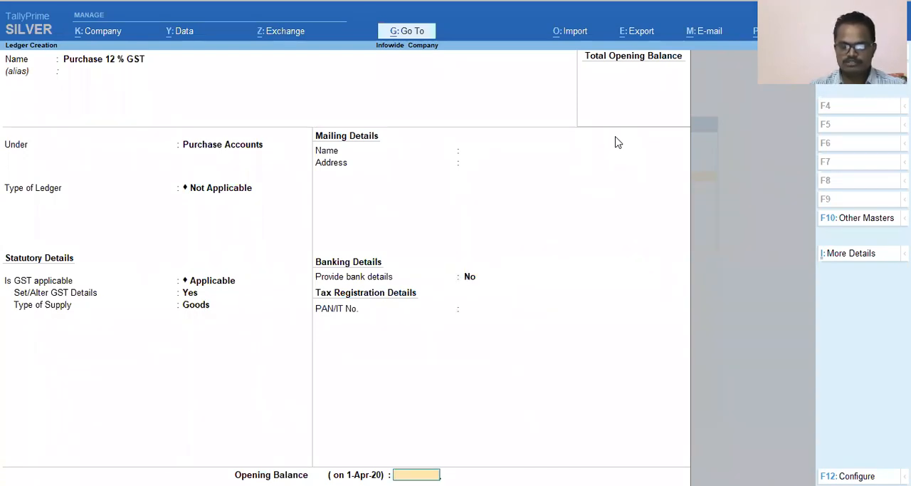
key(Return)
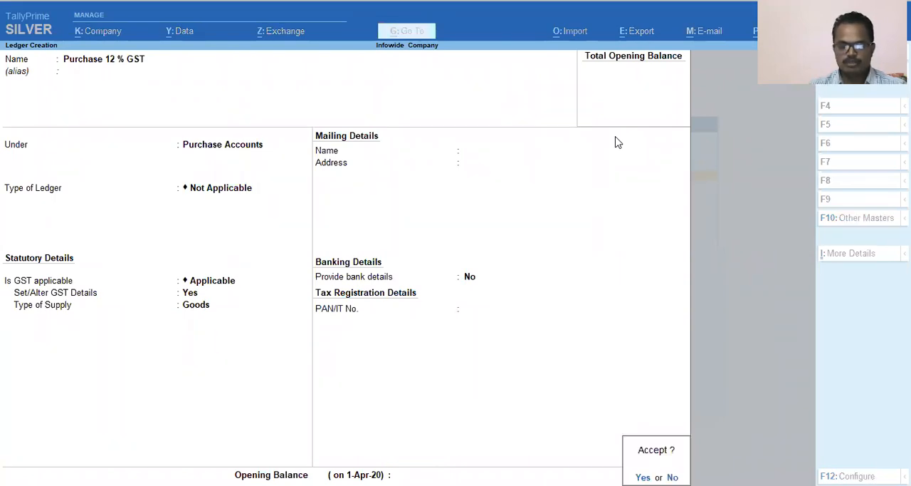
key(Return)
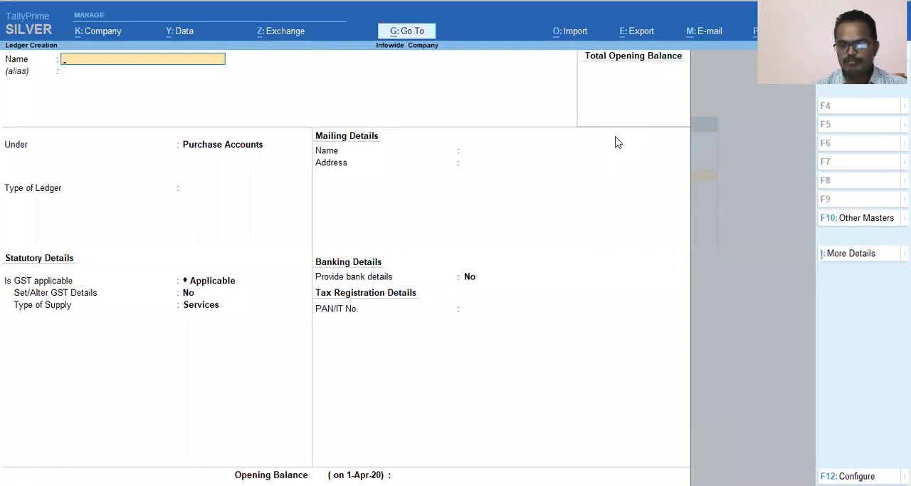
Name the new ledger "Creditors - A" and leave its alias blank.
text(Creditors)
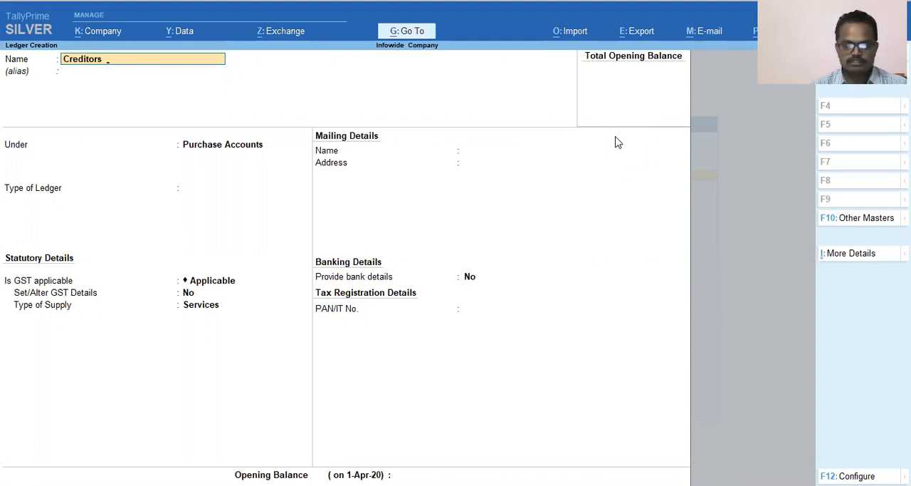
text( A)
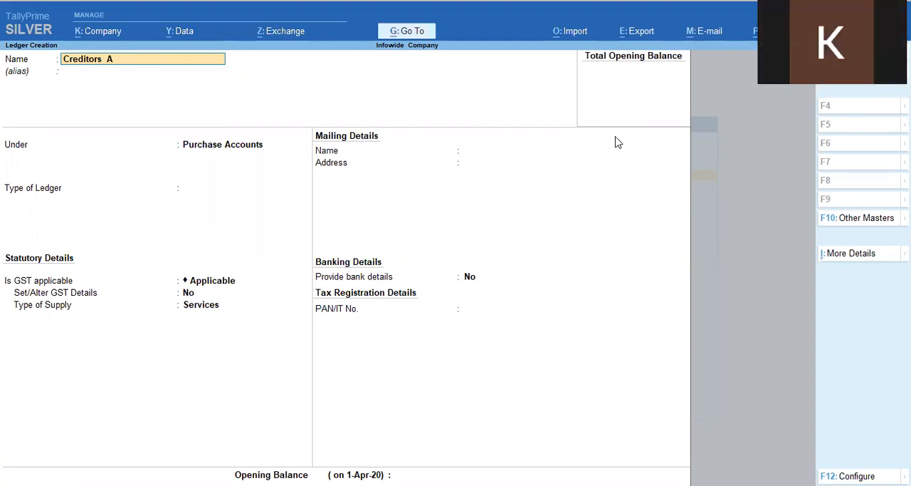
key(Left)
text(-)
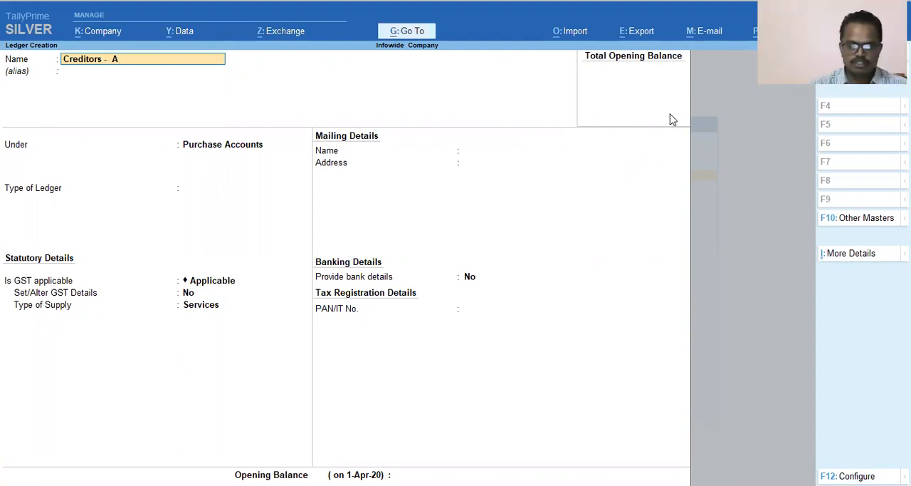
key(Return)
key(Return)
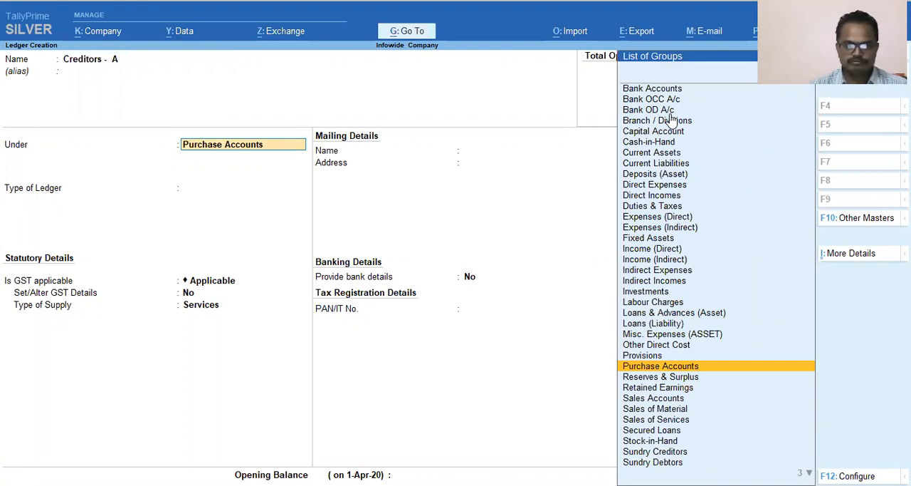
Place the ledger under Sundry Creditors, maintaining balances bill-by-bill with no default credit period and no credit days check.
text(Sus)
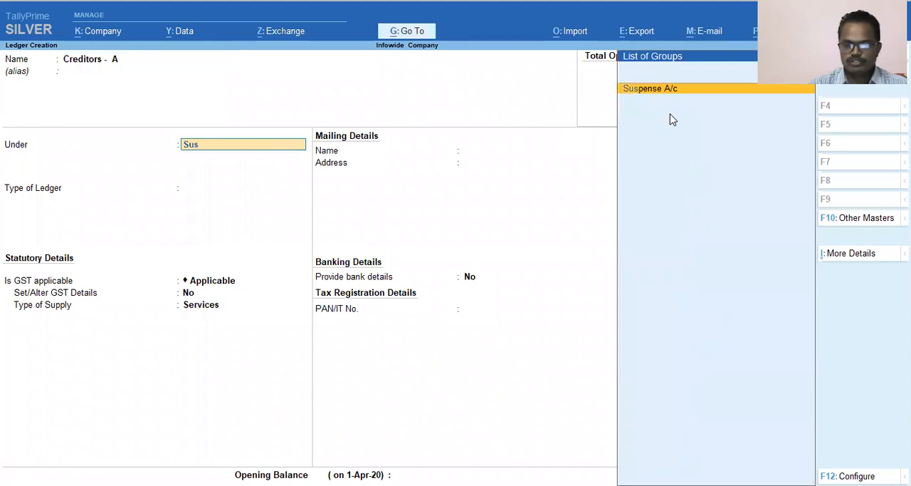
key(BackSpace)
key(Down)
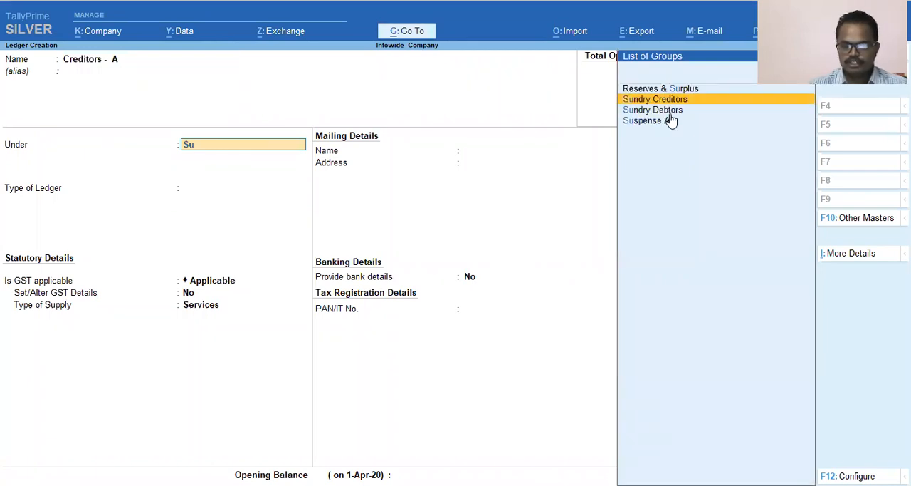
key(Return)
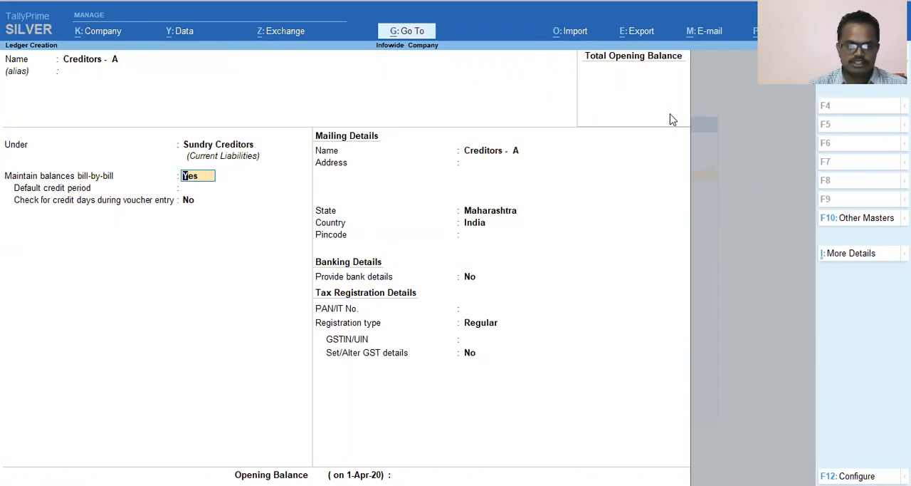
key(Return)
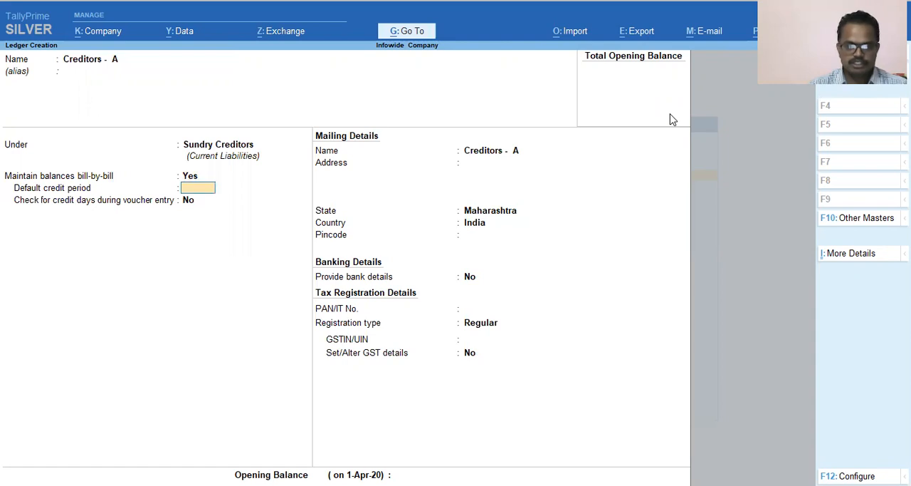
key(Return)
Keep the mailing name, leave the address blank, keep Maharashtra as the state and enter the creditor's pincode.
key(Return)
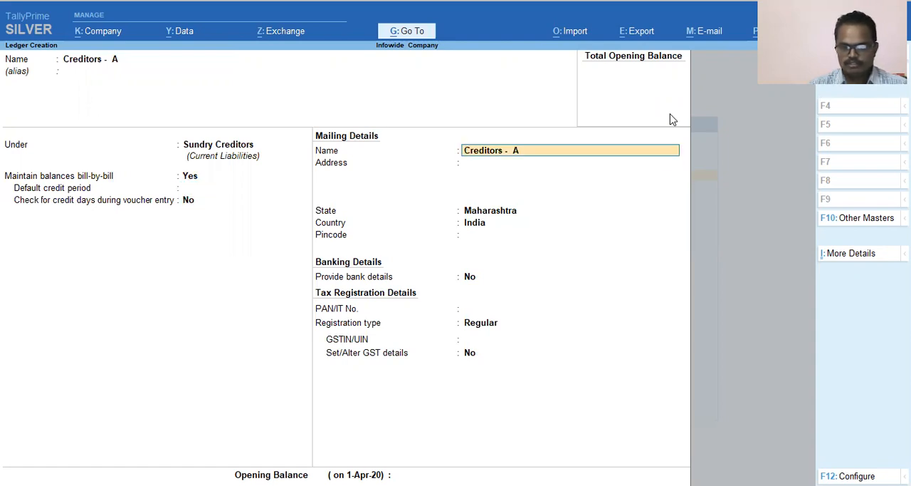
key(Return)
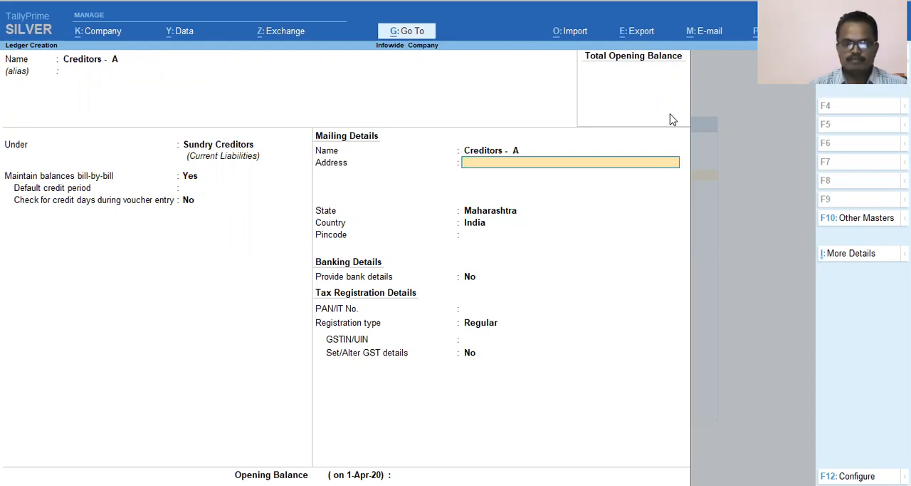
key(Return)
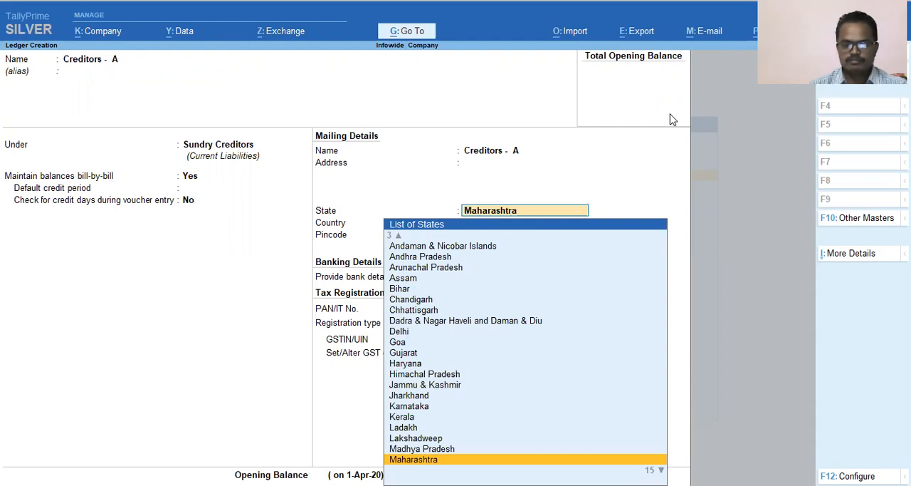
key(Return)
text(412457)
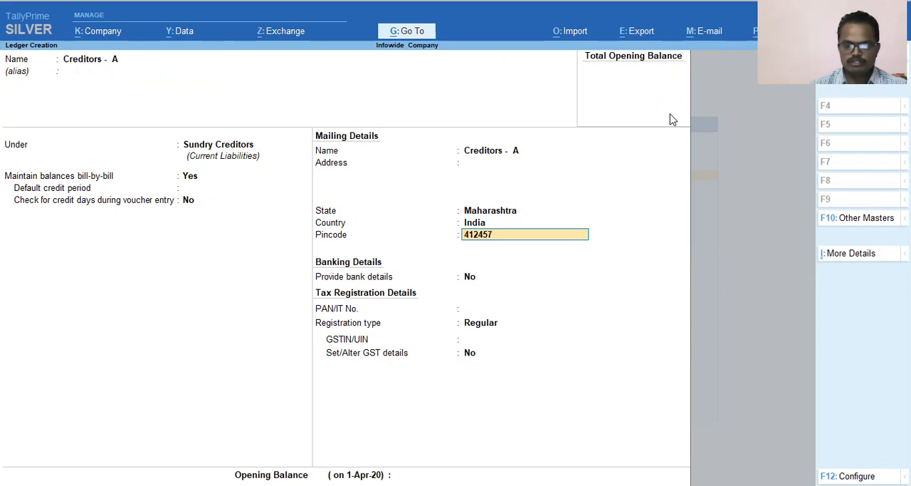
key(Return)
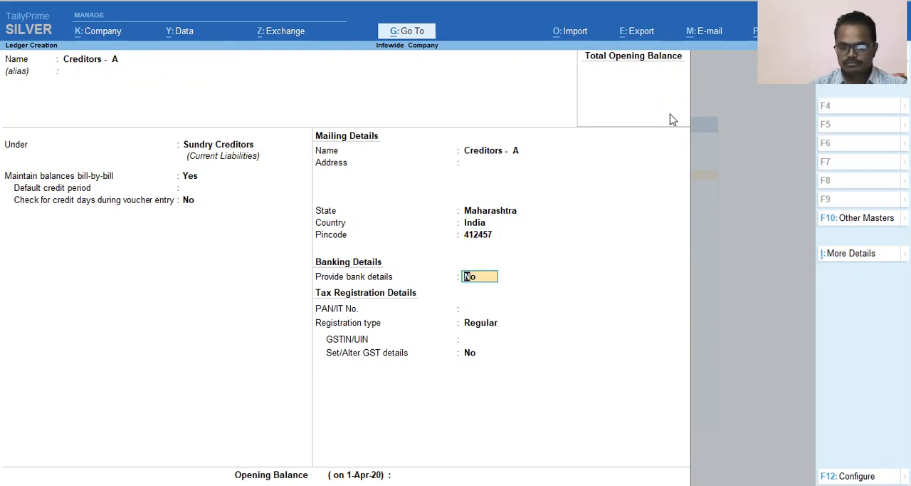
Keep bank details at No, leave the PAN/IT number blank and choose Regular as the registration type.
key(Return)
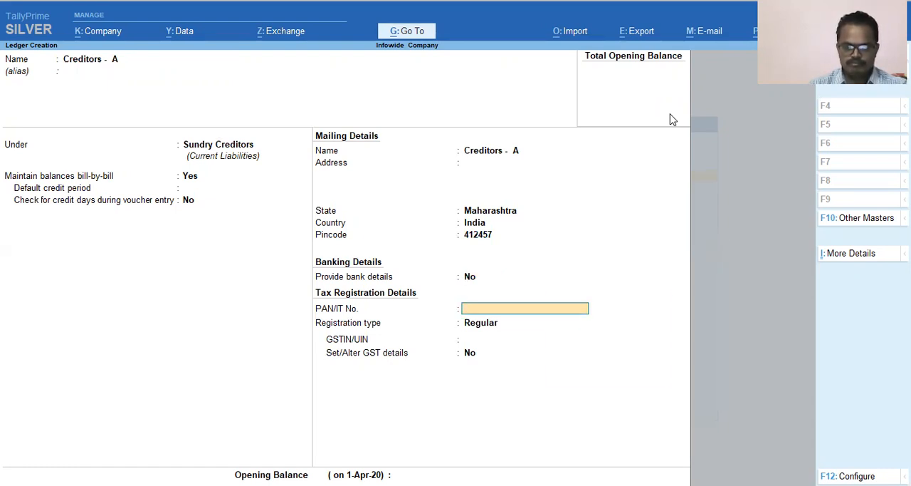
key(Return)
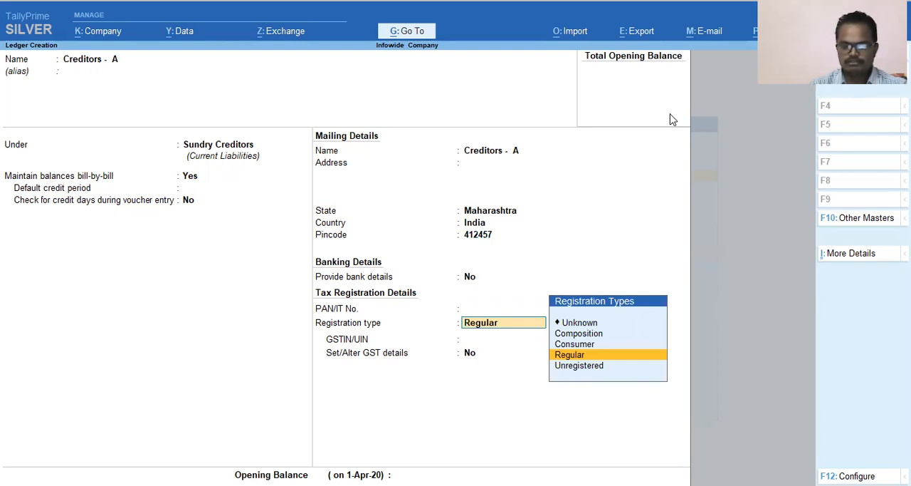
key(Return)
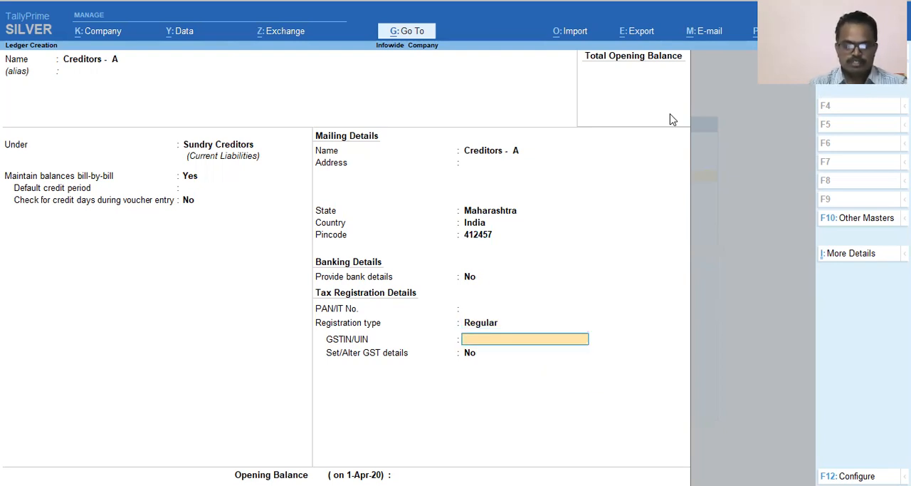
Enter the creditor's GSTIN/UIN in the tax registration details.
text(AAA)
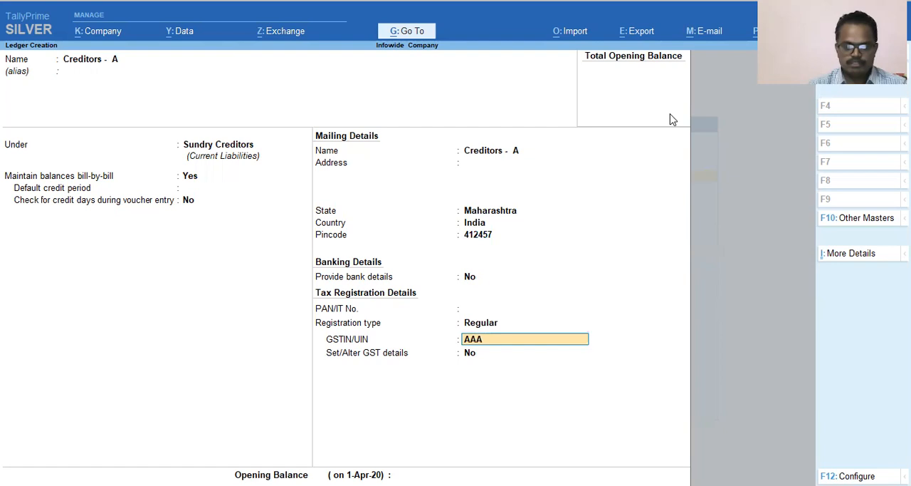
text(LY5487LACR)
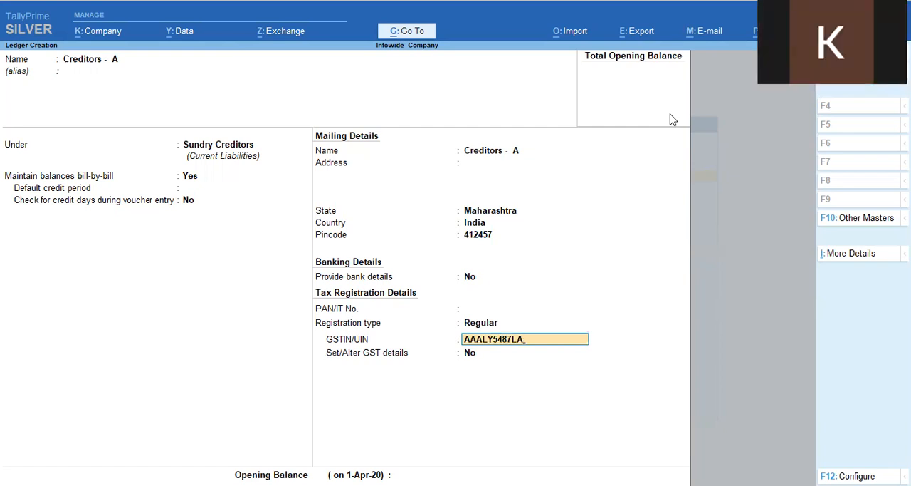
text(S)
key(Return)
key(Return)
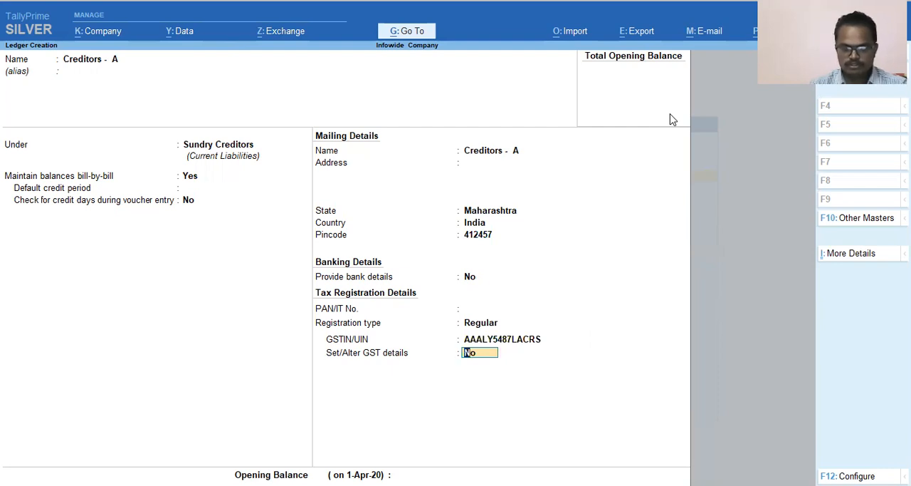
Answer Yes to Set/Alter GST Details, keeping Regular registration and No for other territory, e-commerce operator and deemed exporter.
text(y)
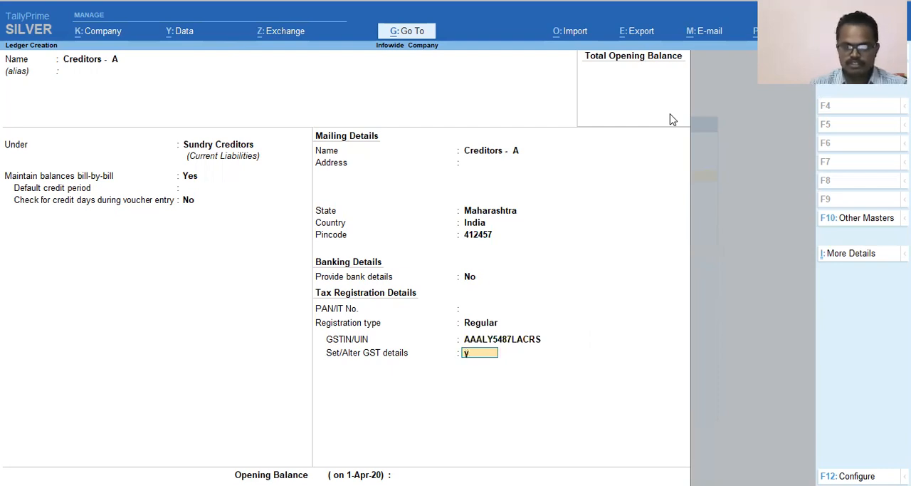
key(Return)
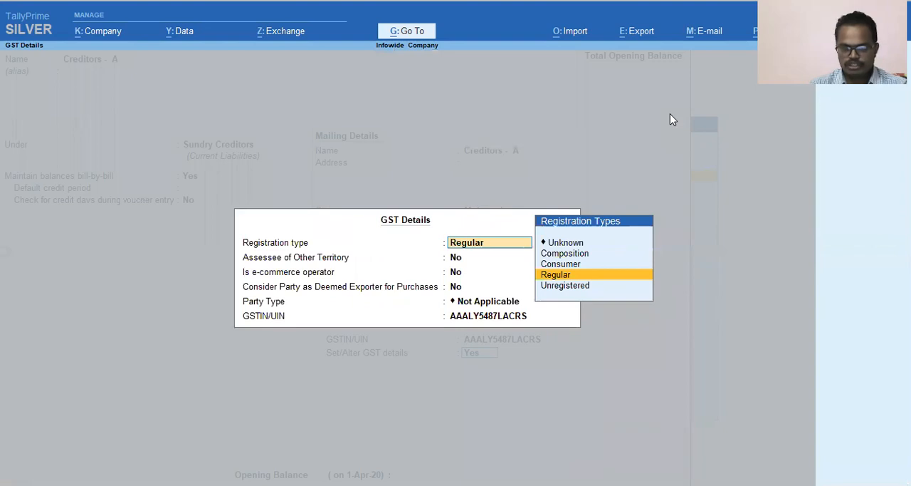
key(Return)
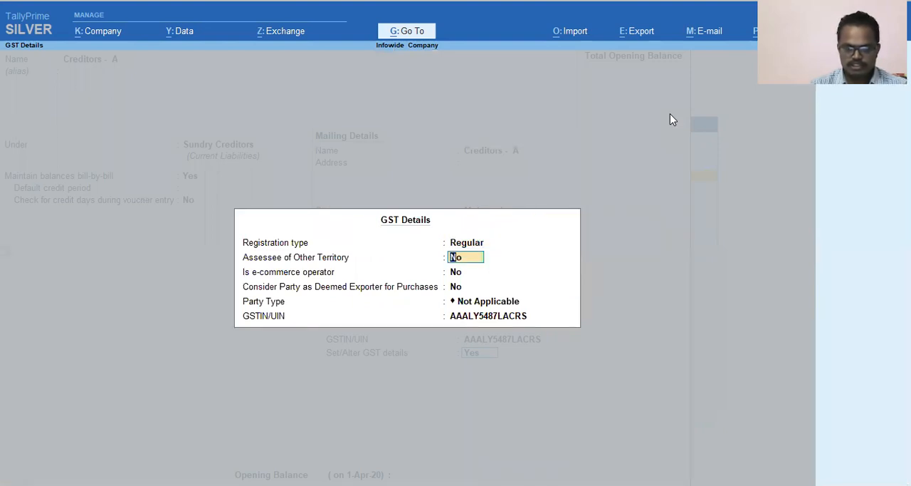
key(Return)
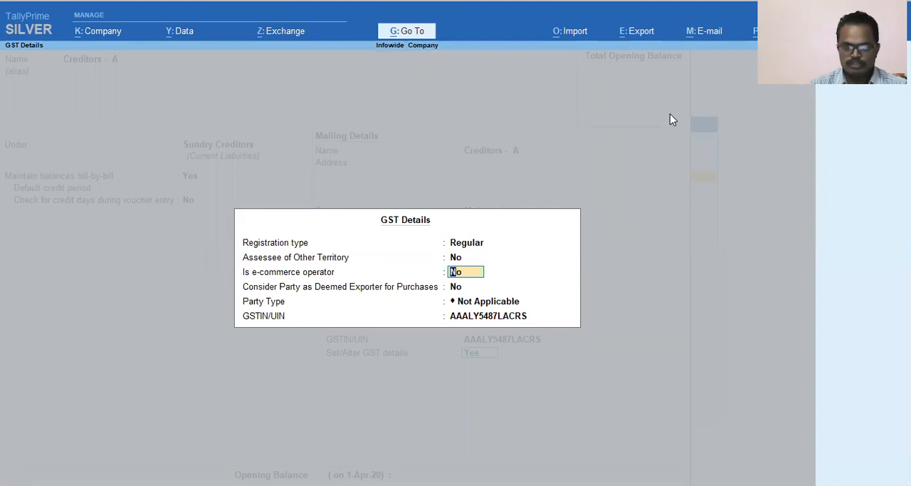
key(Return)
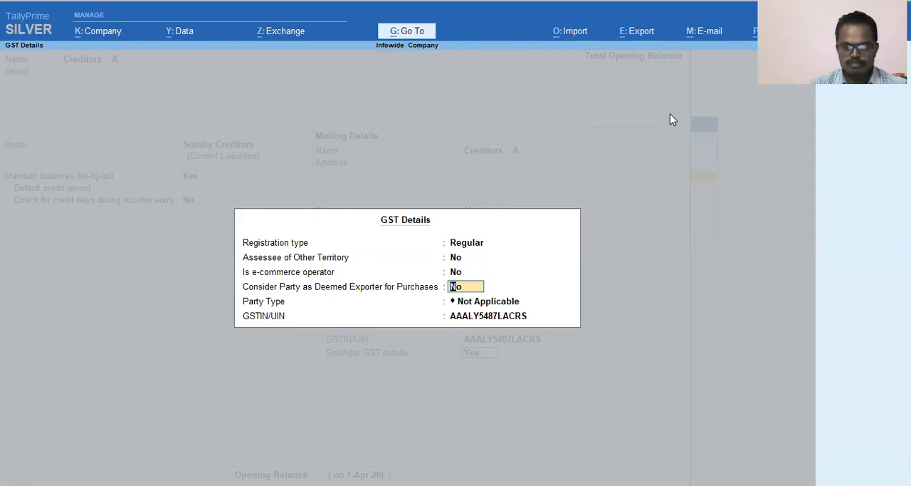
key(Return)
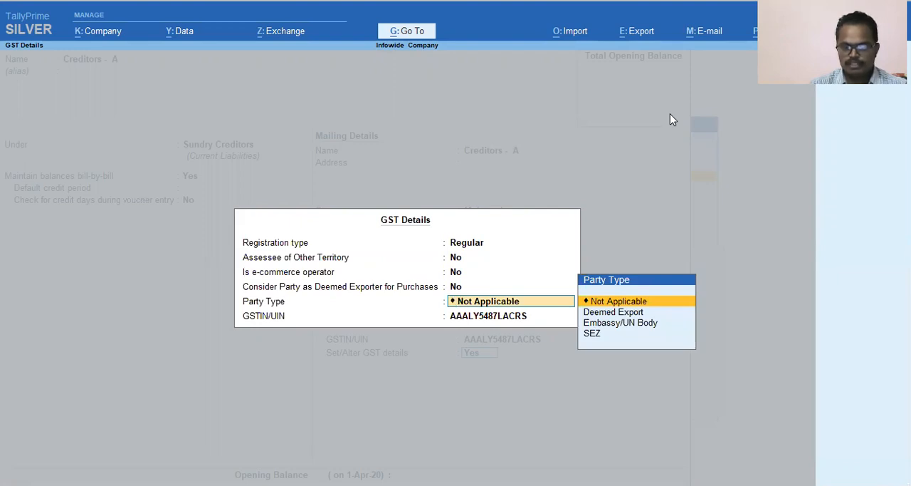
Look through the available party types and keep Not Applicable for the creditor.
key(Down)
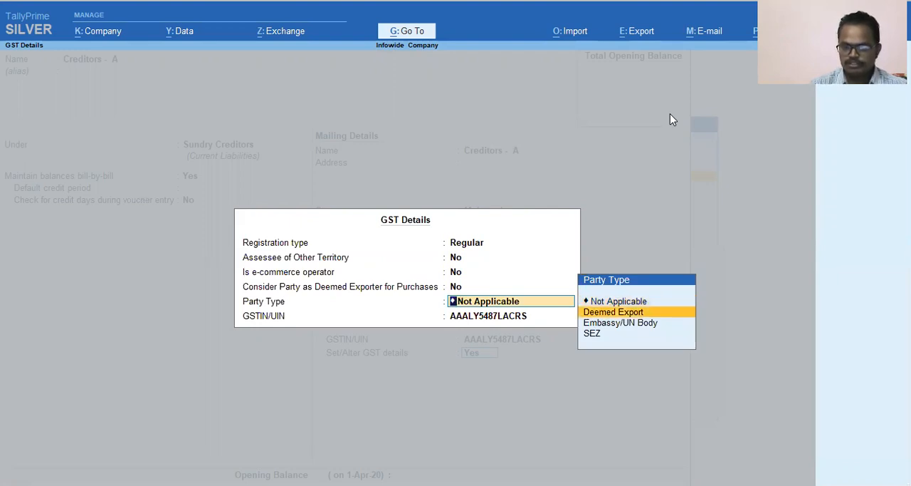
key(Down)
key(Down)
key(Up)
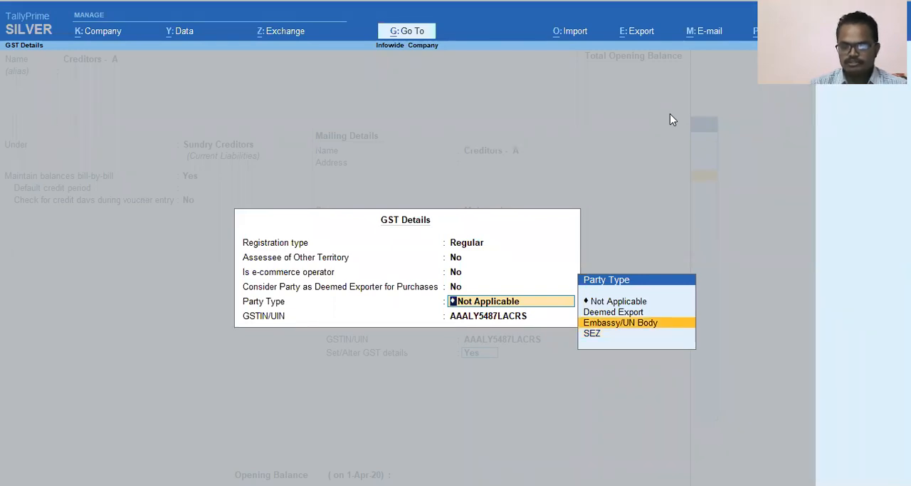
key(Up)
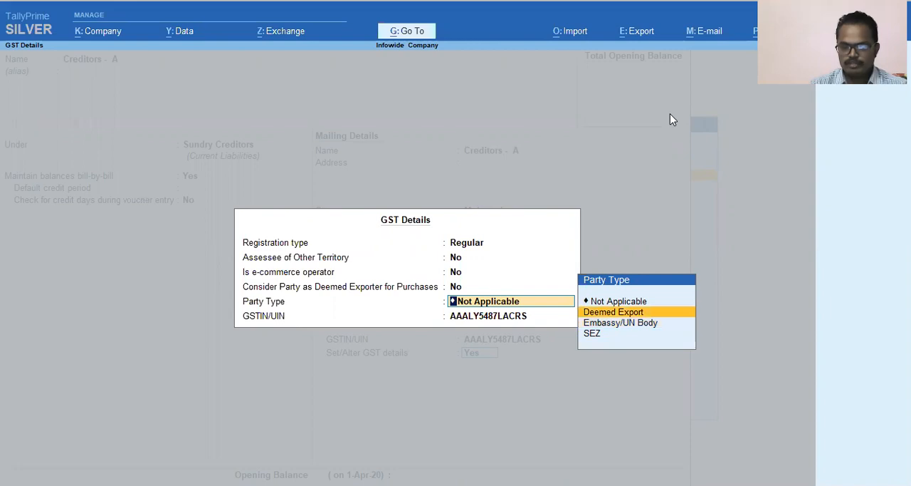
key(Up)
key(Return)
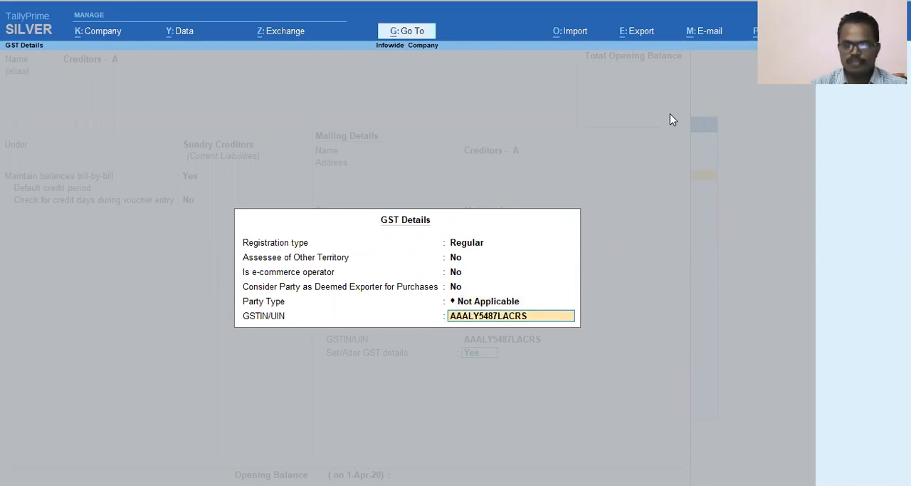
Confirm the creditor's GSTIN/UIN in the GST details, leave the opening balance blank and save the Creditors - A ledger.
key(Return)
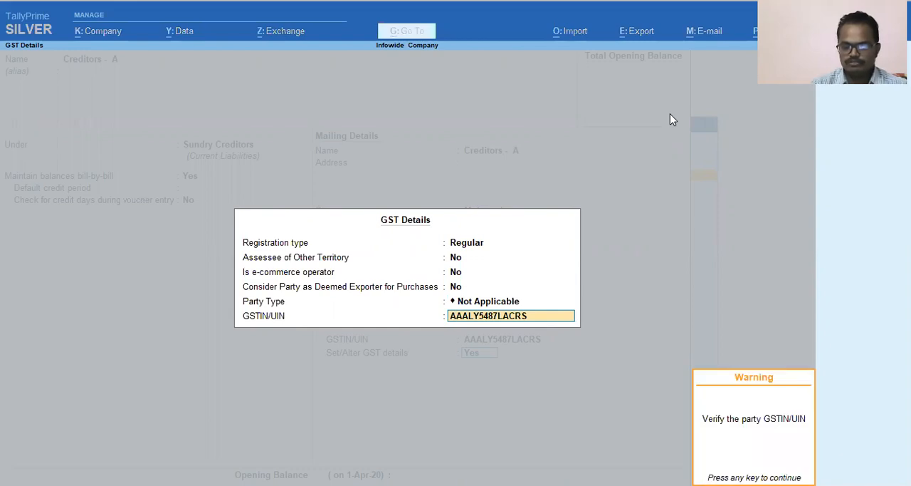
key(Return)
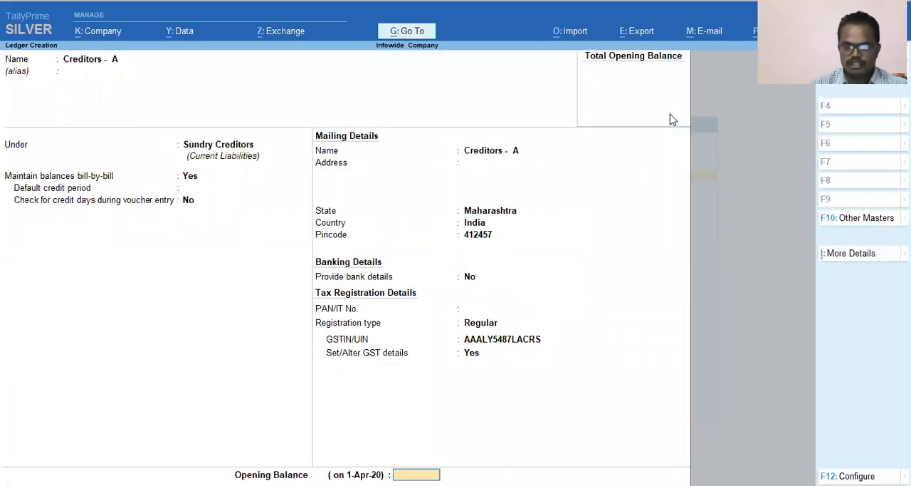
key(Return)
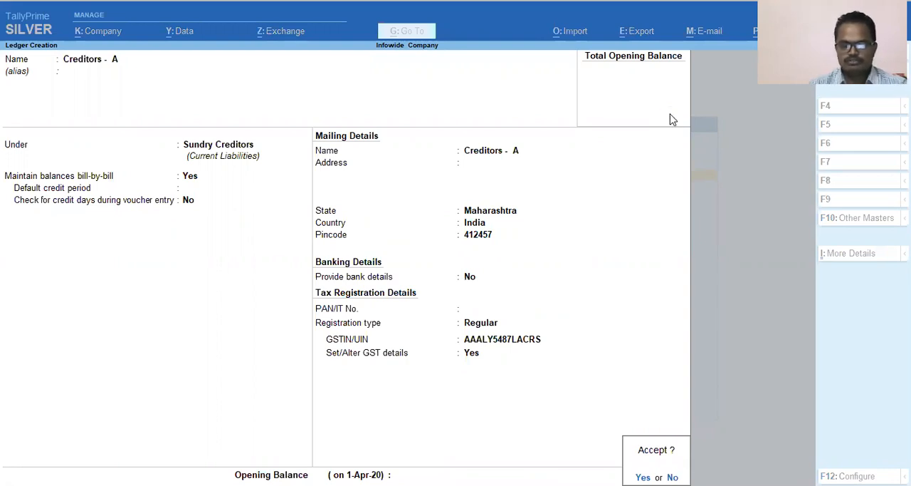
key(Return)
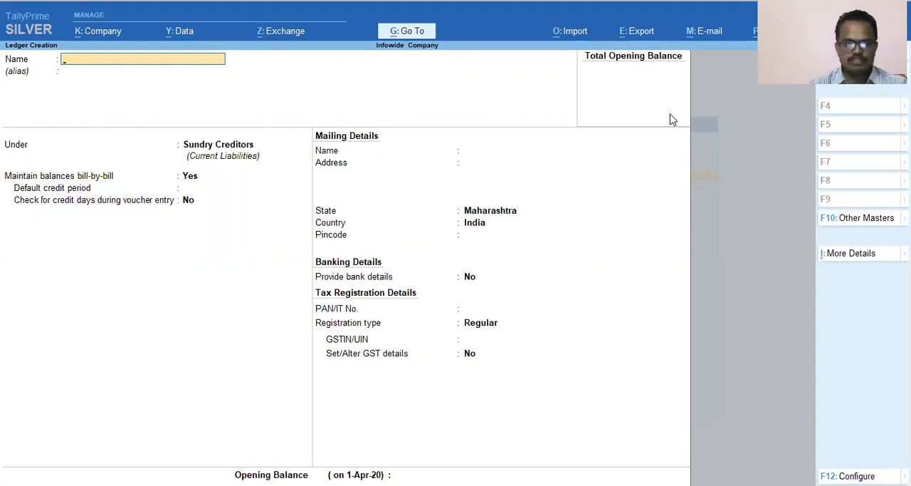
Name the new ledger Input 6% SGST and leave its alias blank.
text(Inop)
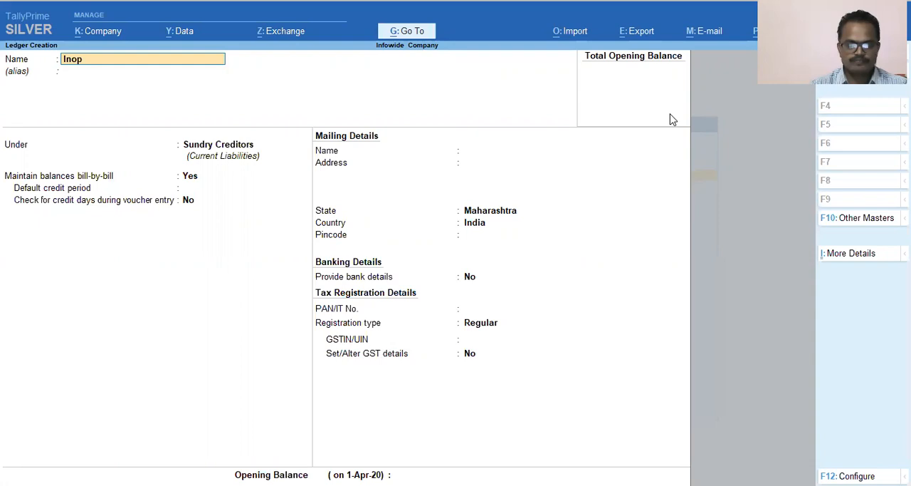
key(BackSpace)
key(BackSpace)
text(put)
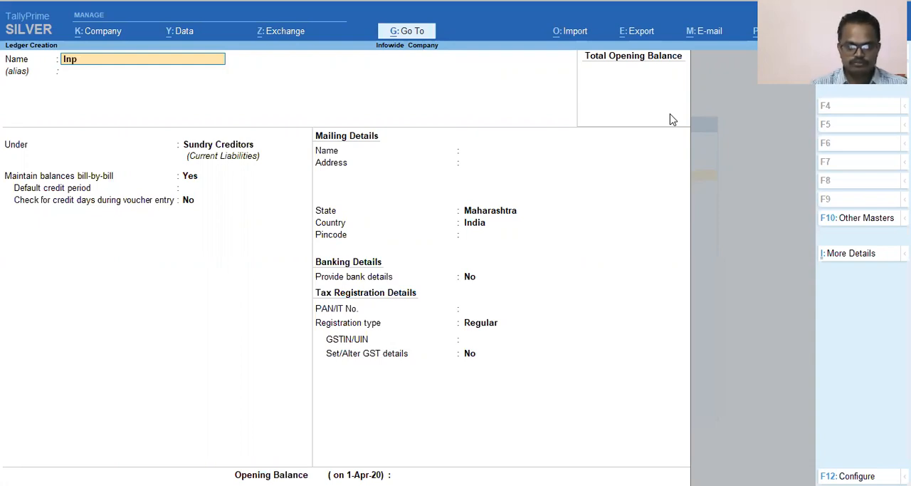
key(BackSpace)
text(u)
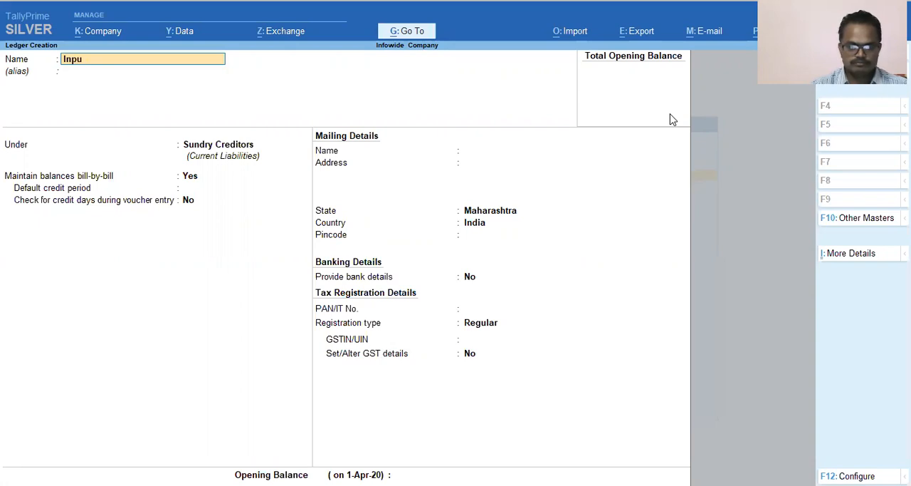
text(t GST)
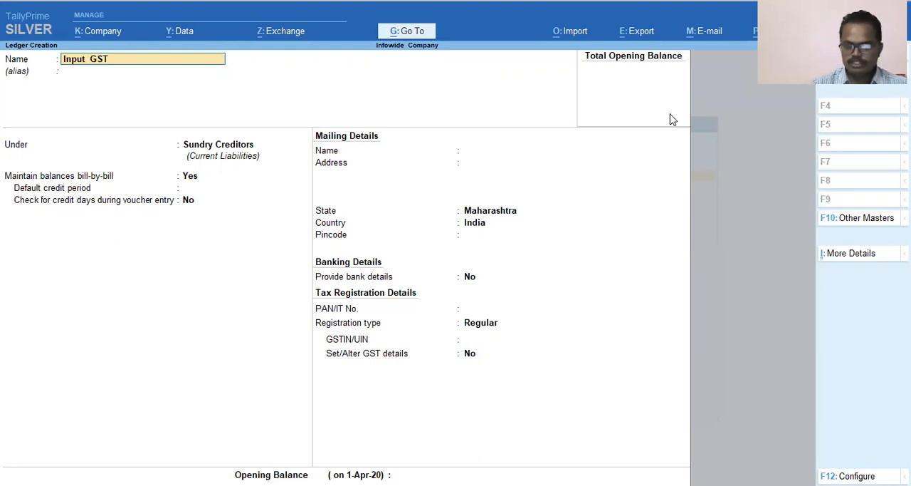
text( 6)
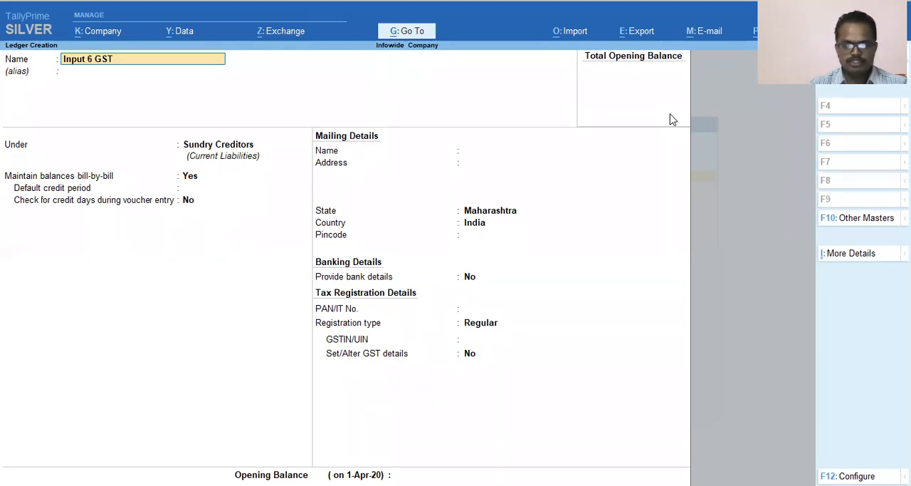
text(% S)
key(Delete)
key(Return)
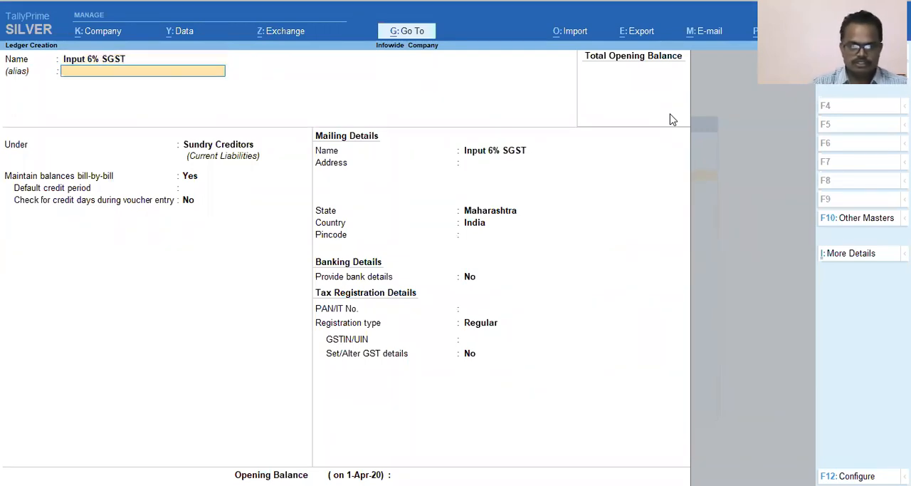
key(Return)
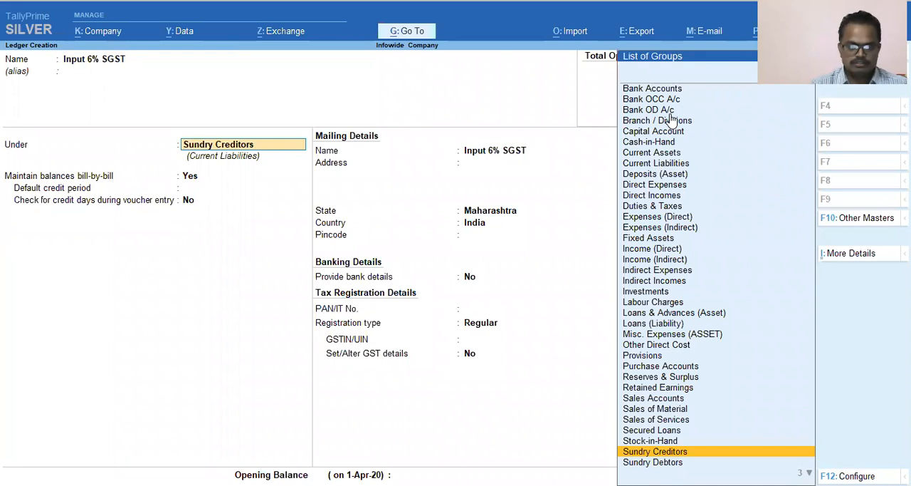
Search the ledger groups for GST and start a new group named GST Payable from the ledger's parent group selection.
text(G)
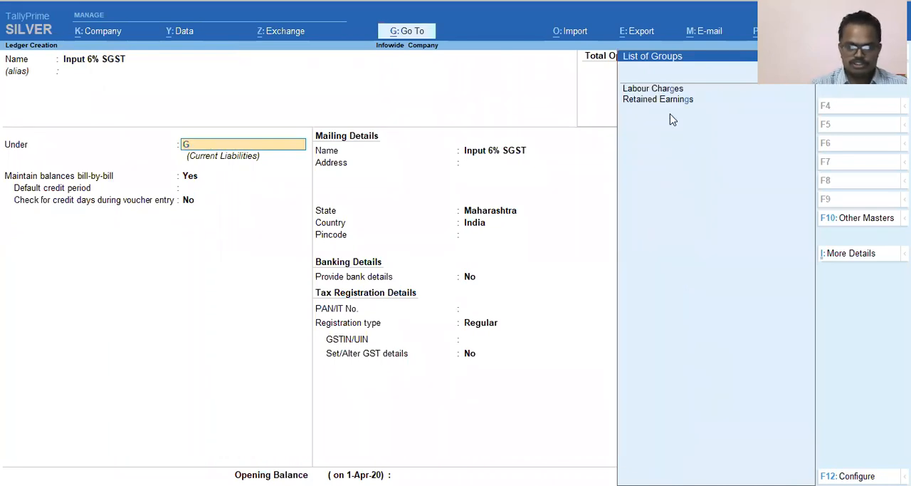
text(s)
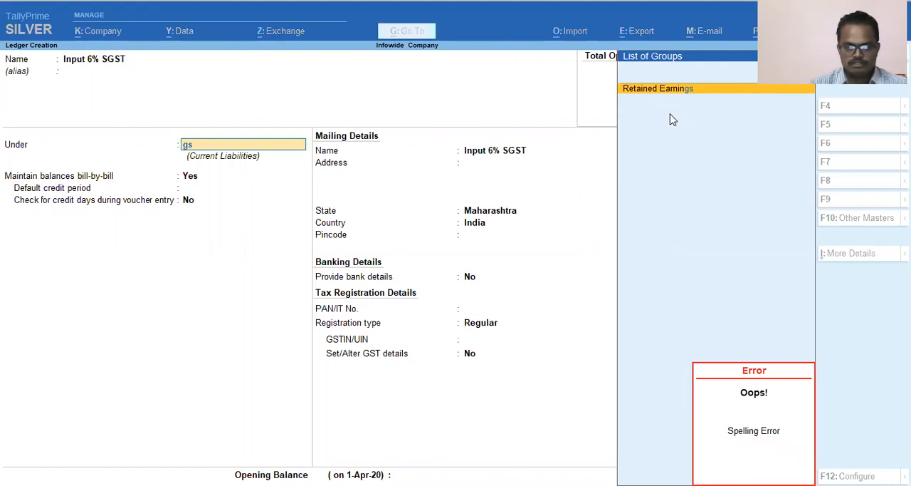
key(alt+c)
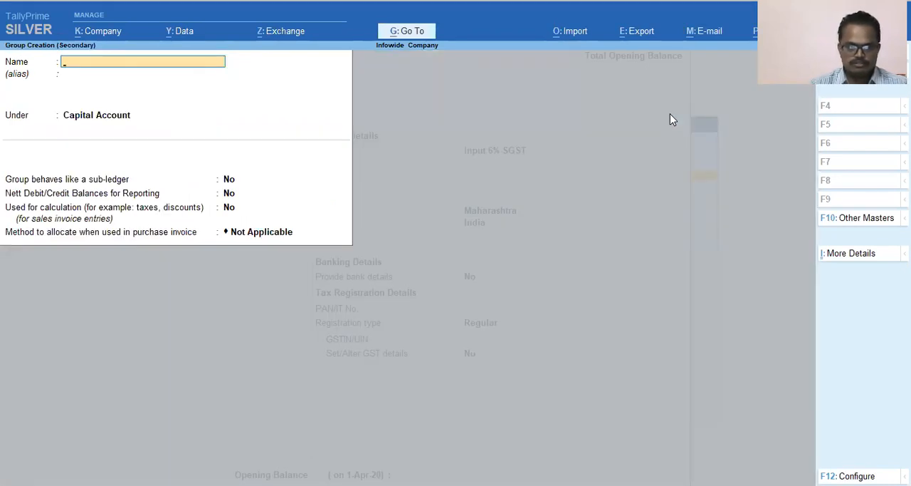
text(GST)
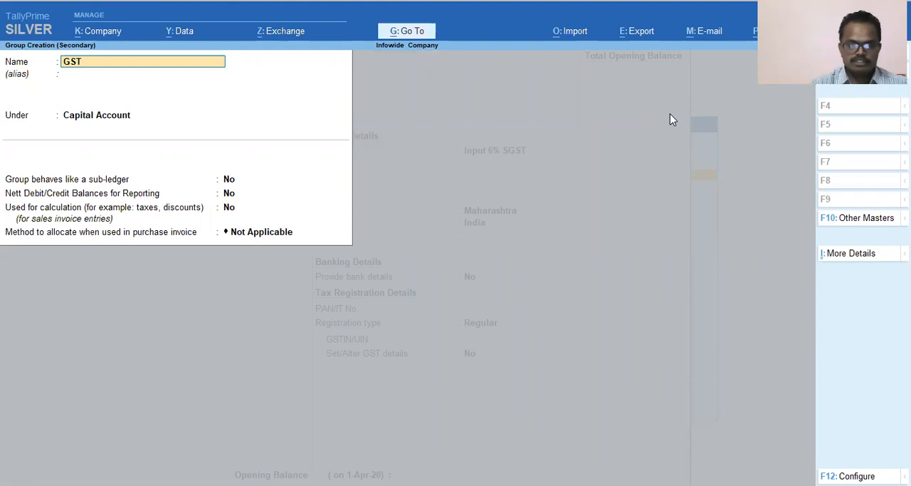
text( Payable)
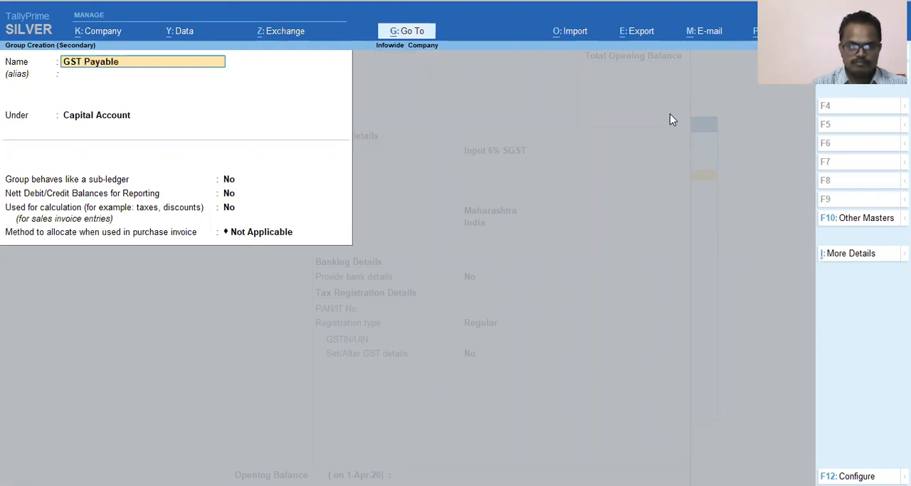
key(Return)
Place the GST Payable group under Duties & Taxes, keep its remaining options at No or Not Applicable, and save it.
text(Ta)
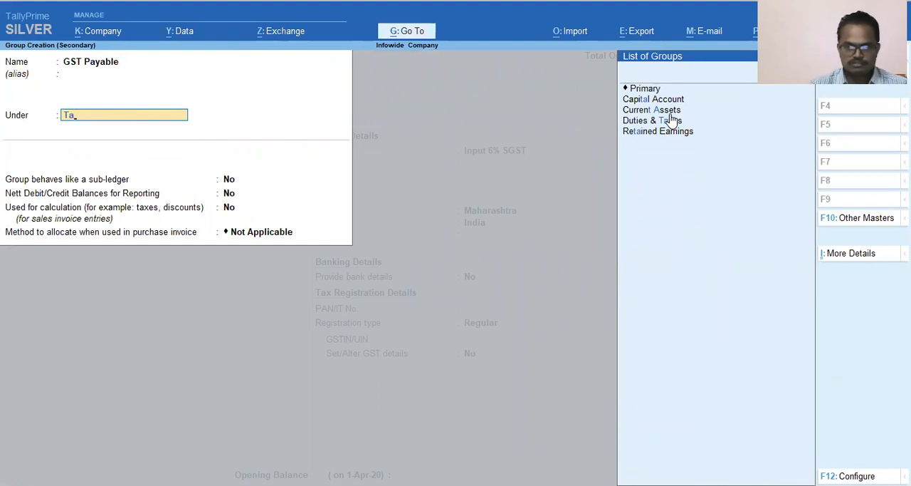
key(Down)
key(Down)
key(Down)
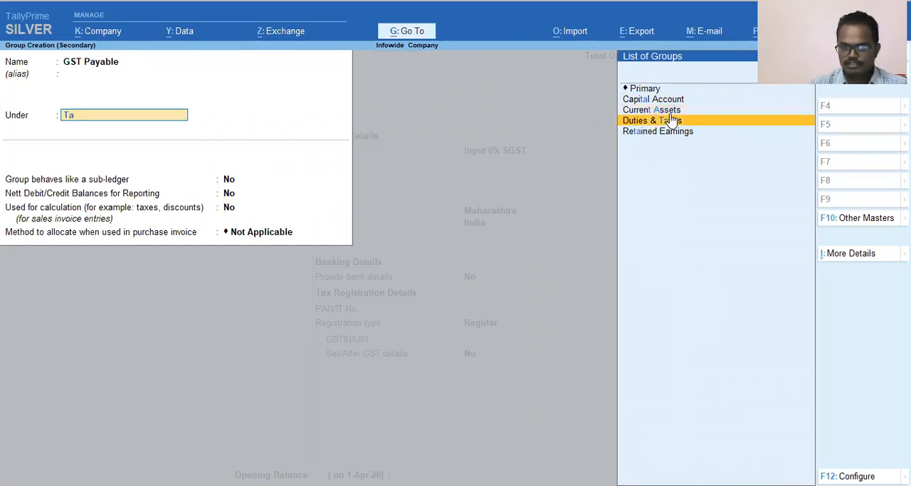
key(Return)
key(Return)
key(Return)
key(Return)
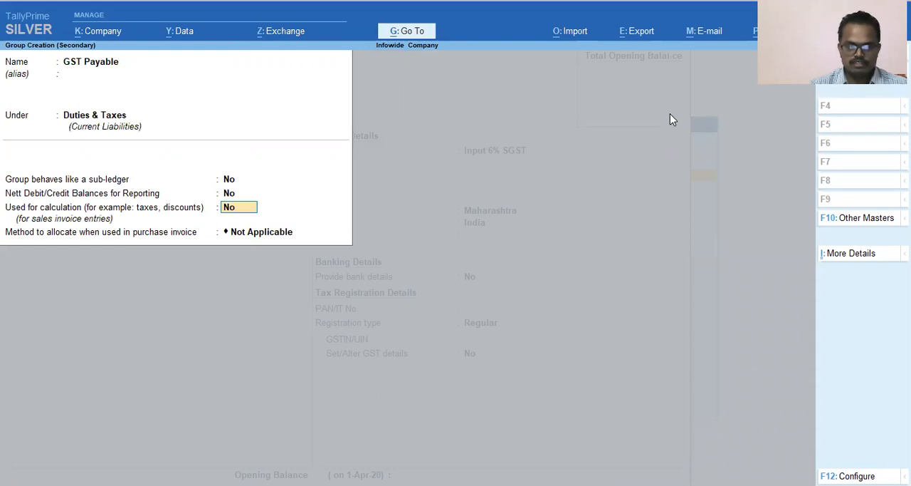
key(Return)
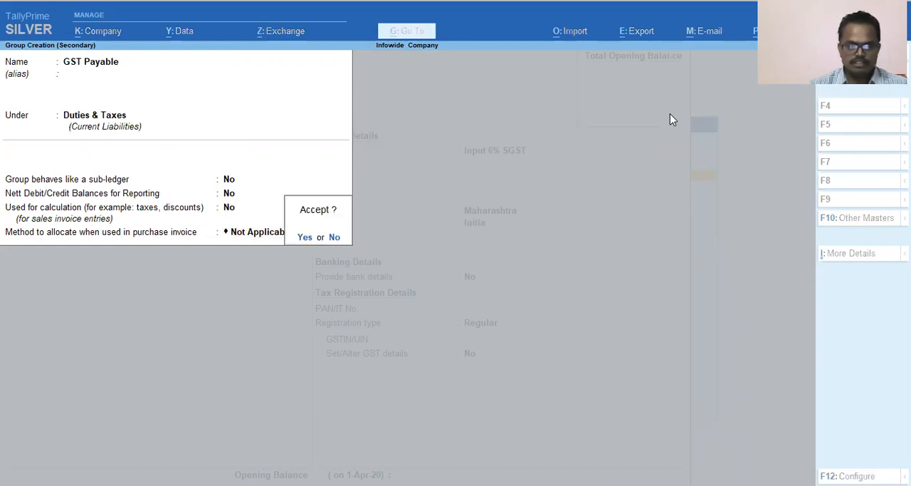
Assign the Input 6% SGST ledger to the GST Payable group and choose GST as the type of duty/tax.
key(Return)
key(Return)
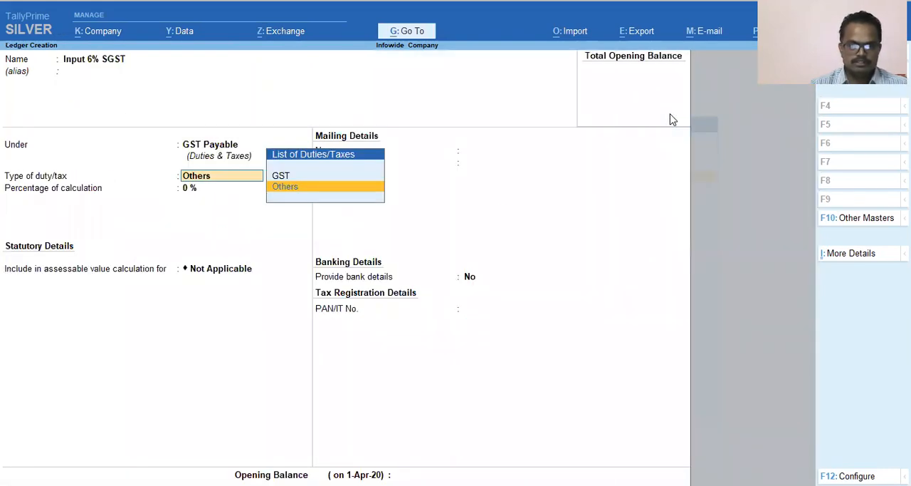
key(Up)
key(Return)
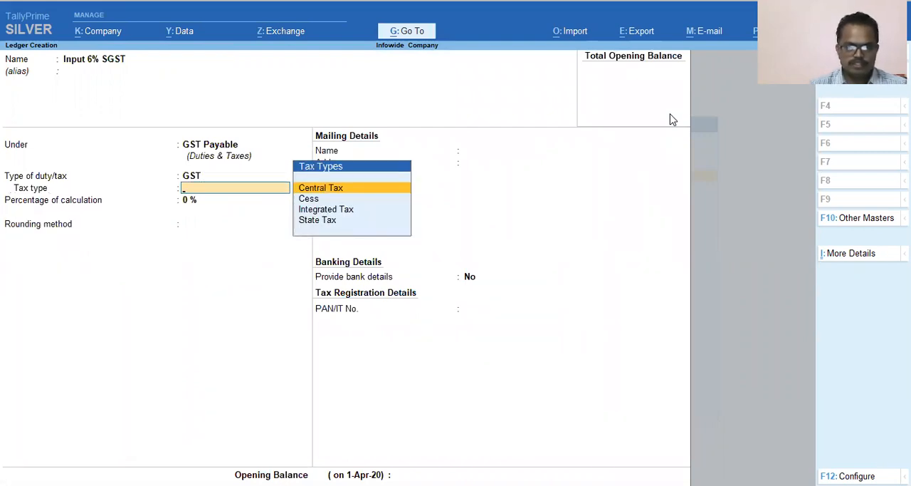
key(BackSpace)
key(Return)
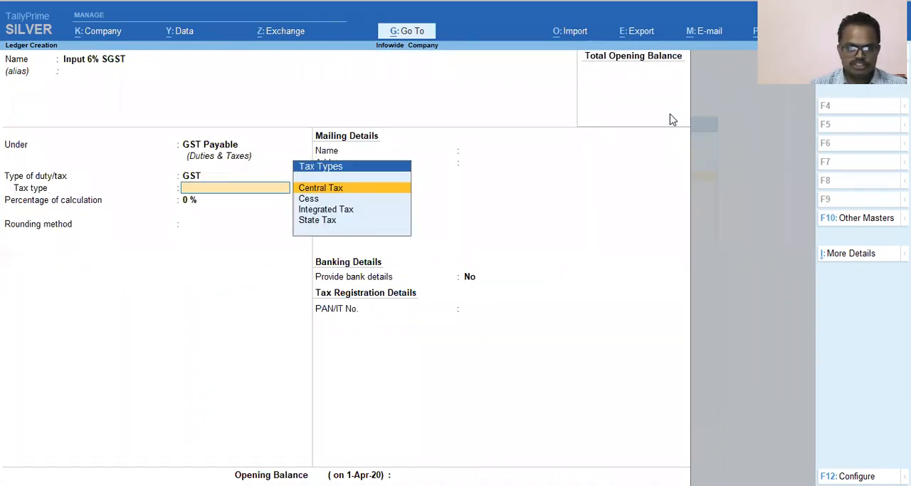
key(Return)
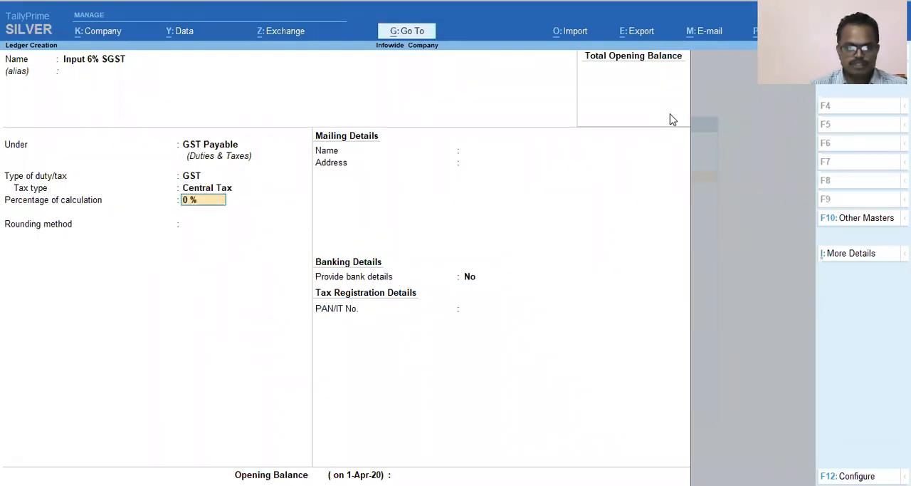
key(BackSpace)
Set the SGST ledger's tax type to State Tax and its percentage of calculation to 6 %.
key(Down)
key(Down)
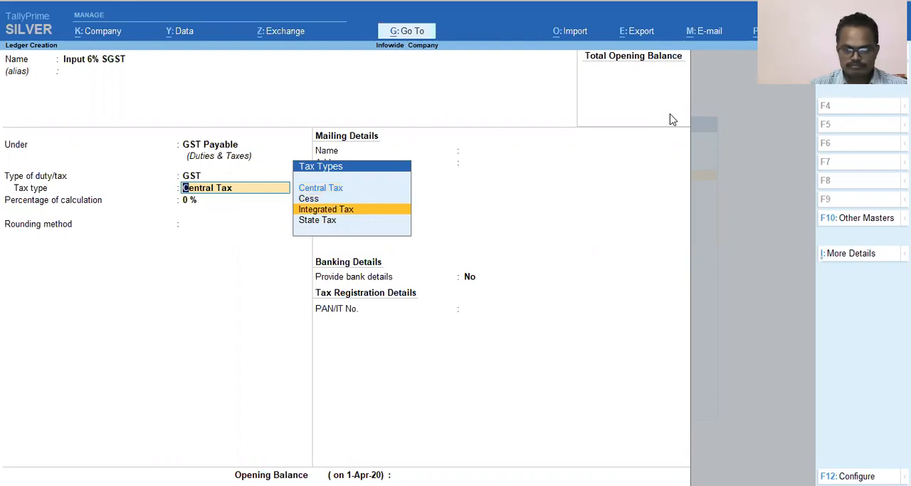
key(Up)
key(Down)
key(Down)
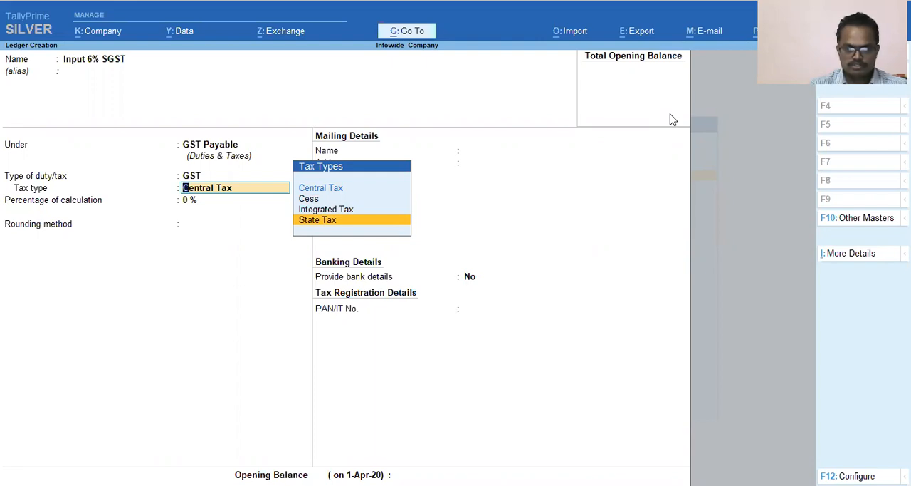
key(Return)
text(6)
key(Return)
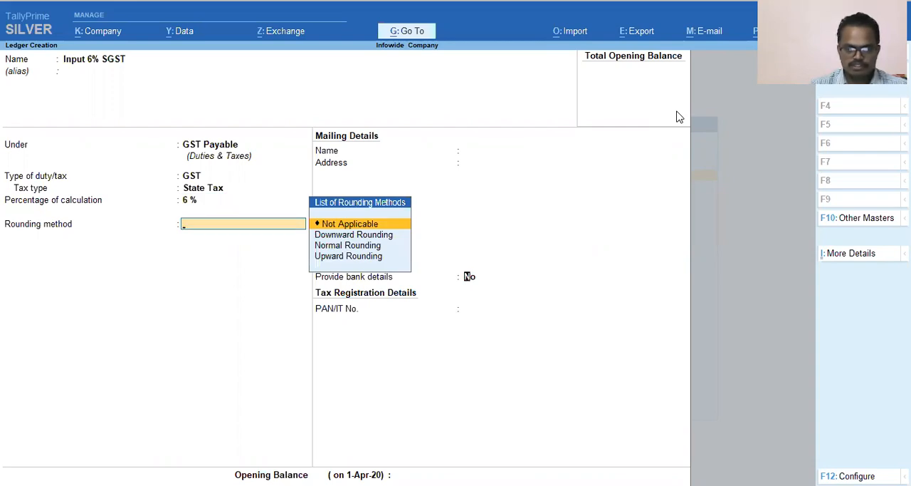
Keep the rounding method Not Applicable and bank details at No, leave the opening balance blank, and save the Input 6% SGST ledger.
key(Return)
key(Return)
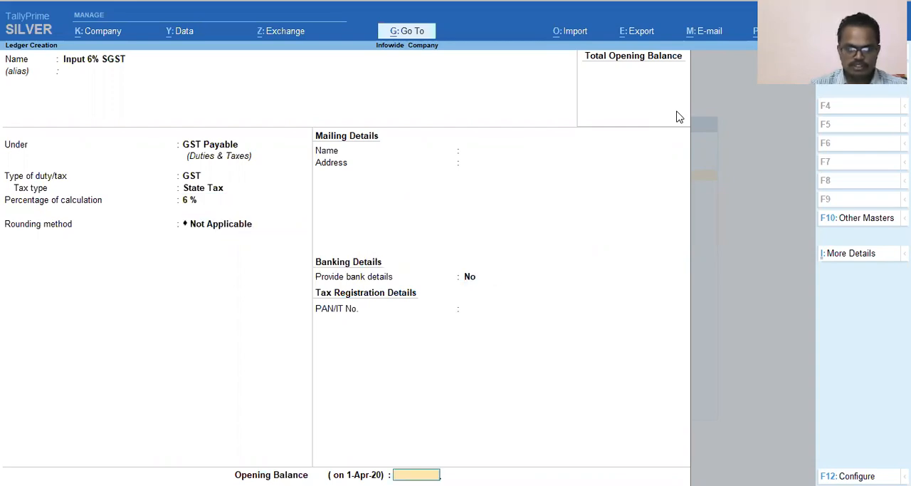
key(Return)
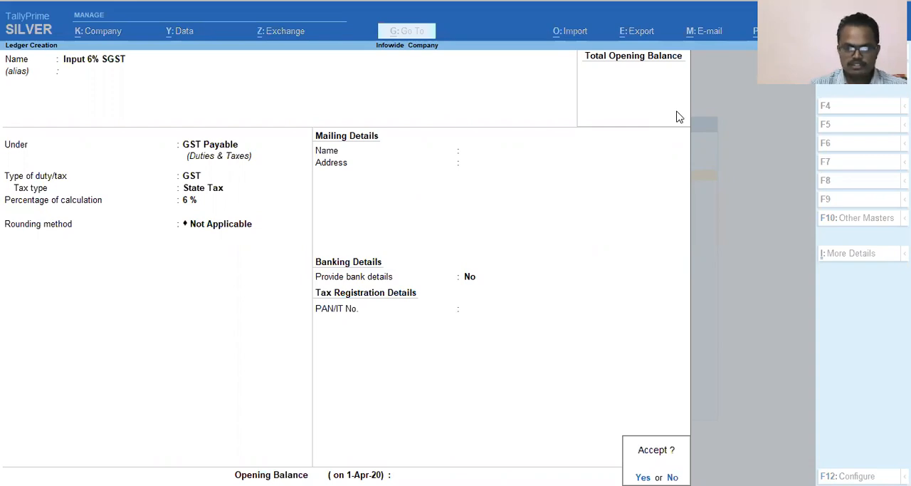
key(Return)
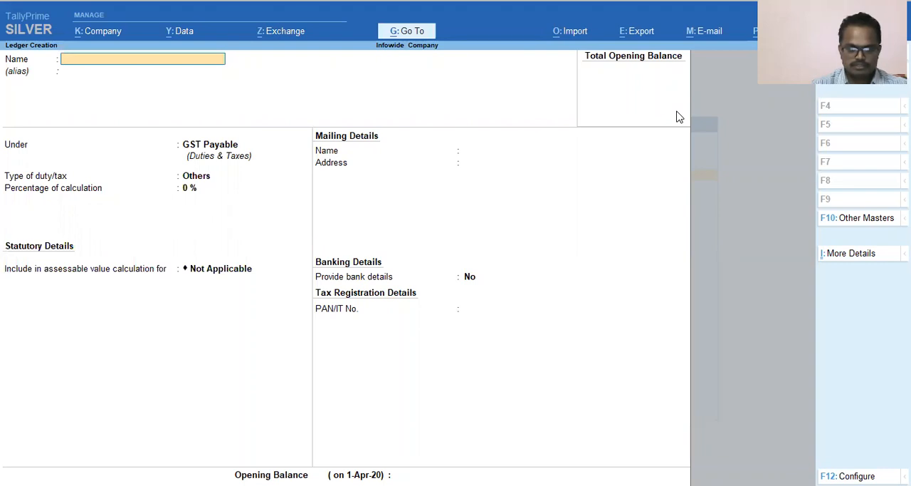
Name the next ledger Input 6 % CGST.
text(Inpur)
key(BackSpace)
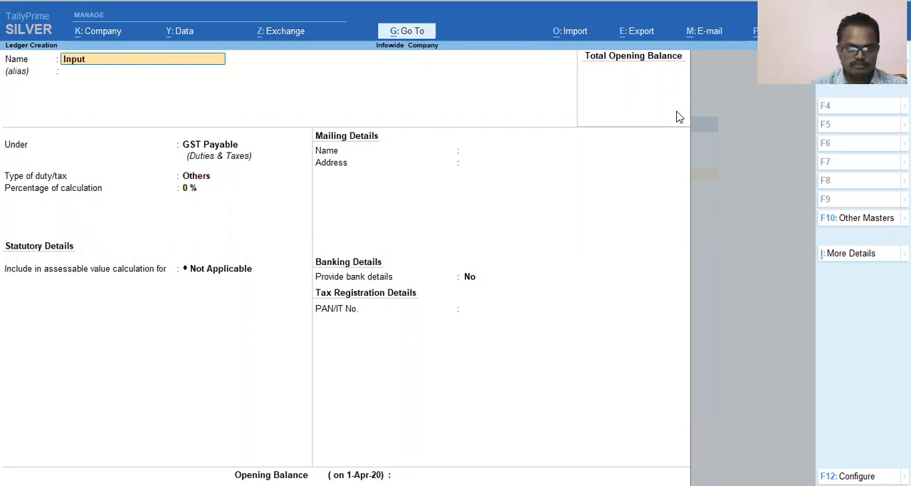
text(6 & CGST)
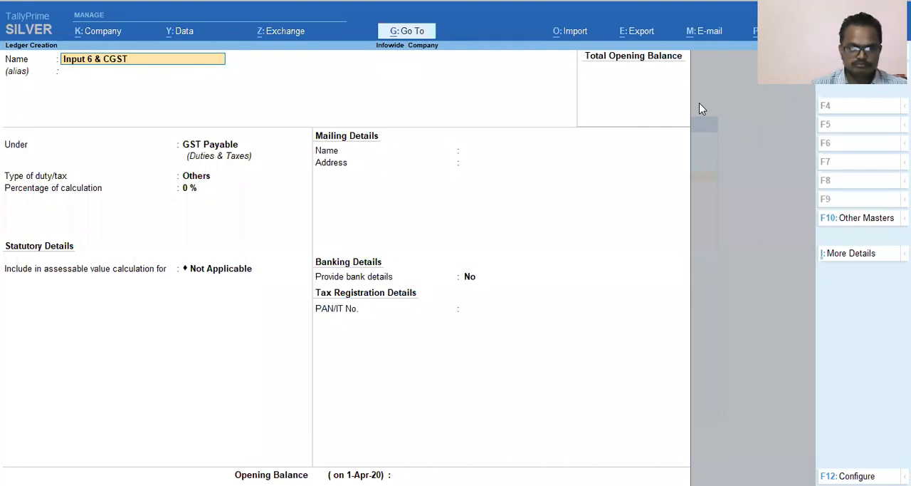
key(Return)
key(Return)
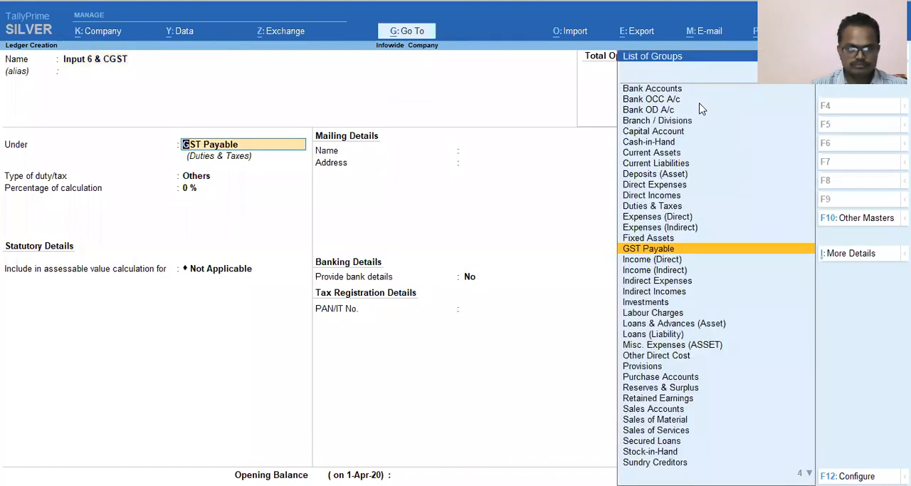
key(BackSpace)
key(BackSpace)
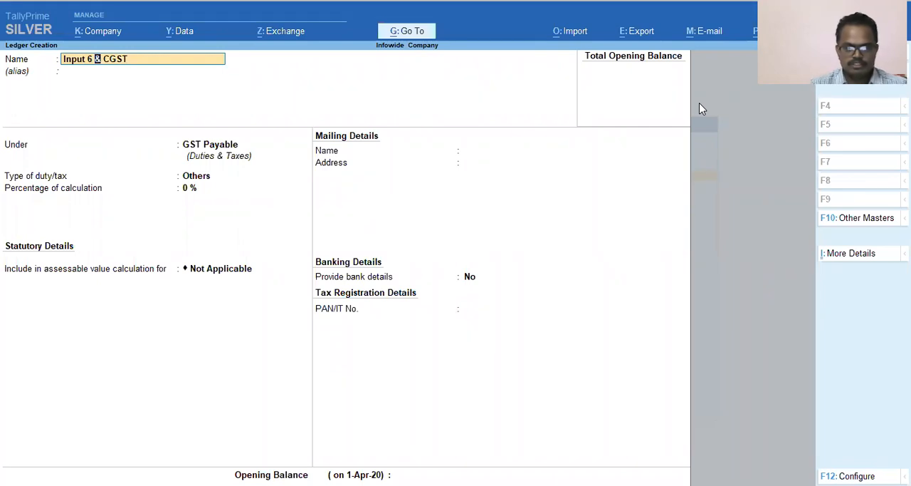
text(%)
key(Return)
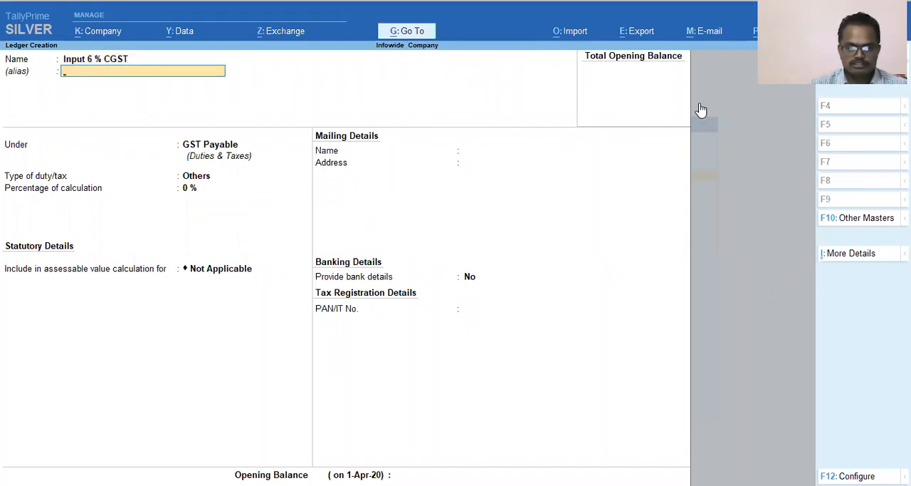
Leave the alias of the Input 6 % CGST ledger blank, keep it under GST Payable, and choose GST as its duty/tax type.
key(Return)
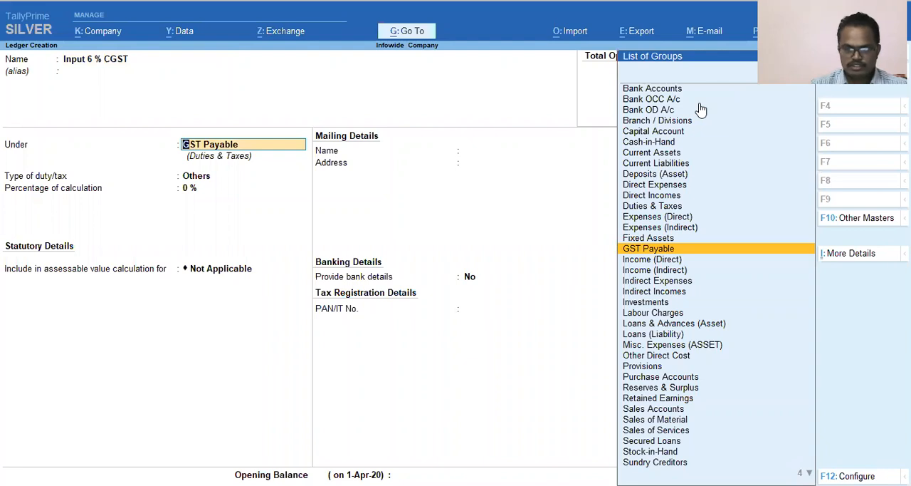
key(Return)
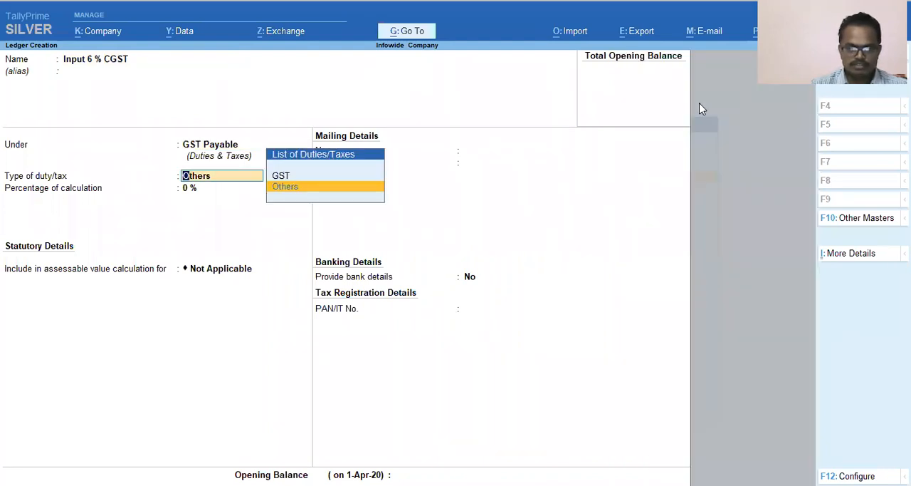
key(Up)
key(Return)
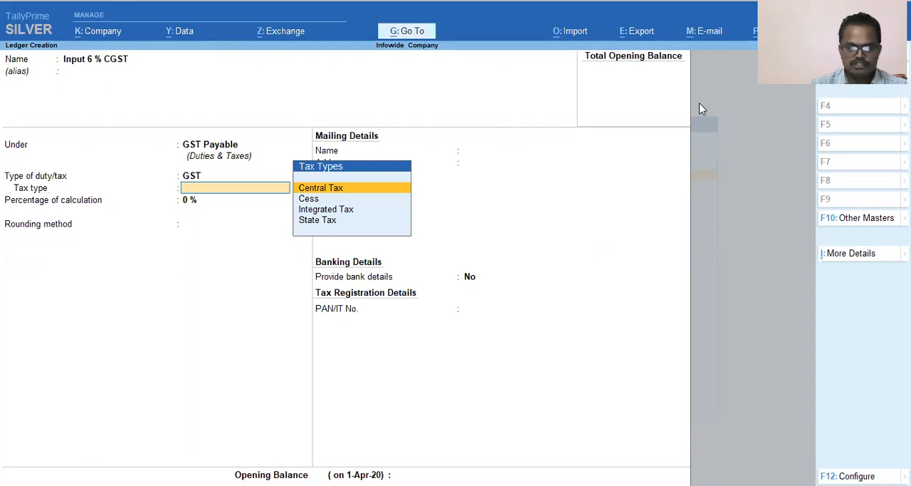
Set the CGST ledger's tax type to Central Tax and its percentage of calculation to 6 %.
key(Return)
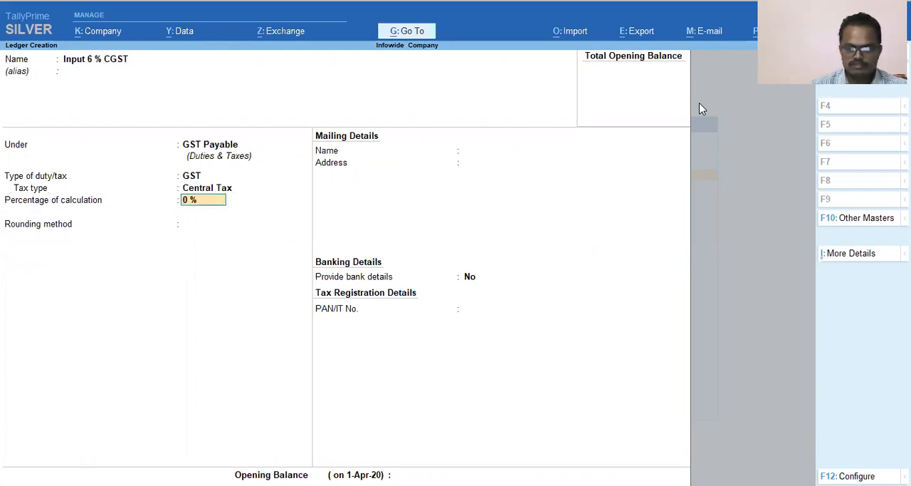
text(6)
key(Return)
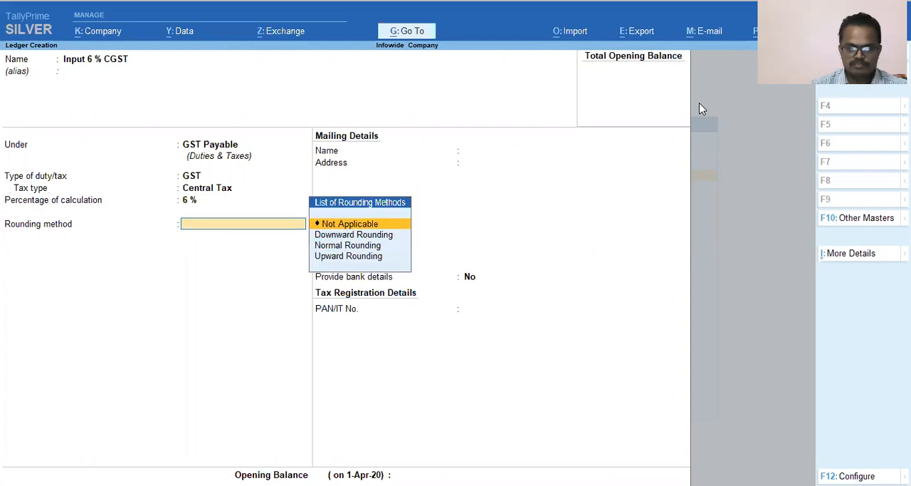
Keep the CGST ledger's rounding method Not Applicable and save the Input 6 % CGST ledger.
key(Return)
key(Return)
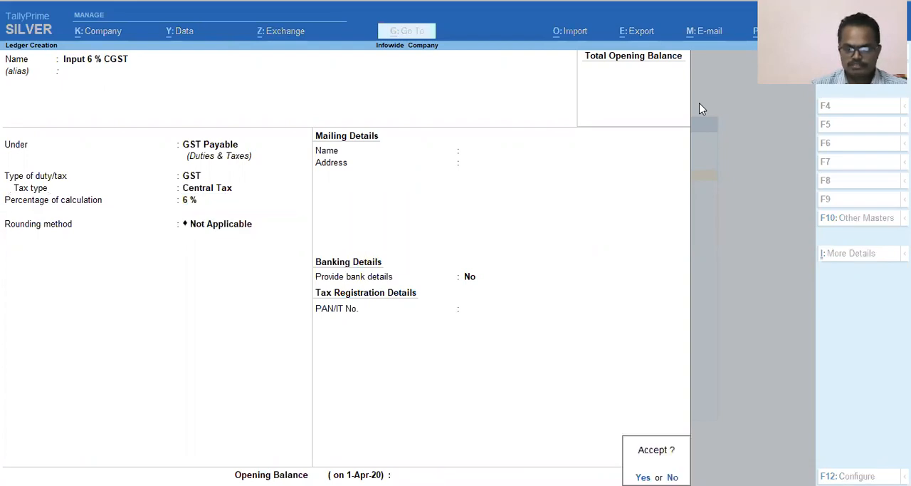
key(Return)
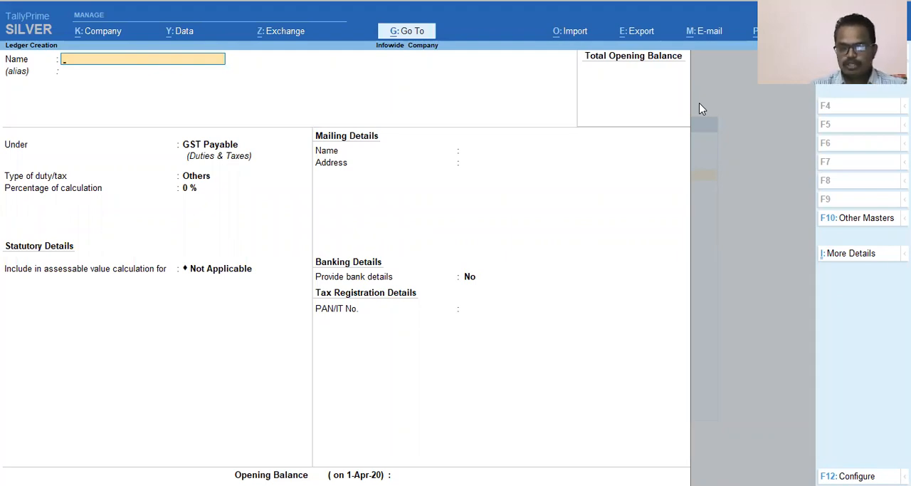
Leave ledger creation and open the list of ledgers in the Chart of Accounts.
key(Escape)
key(Escape)
key(Down)
key(Down)
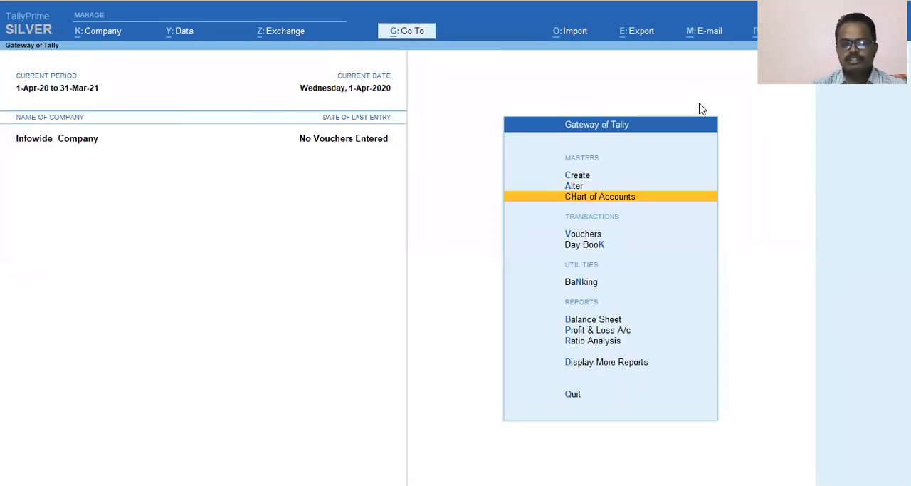
key(Up)
key(Down)
key(Return)
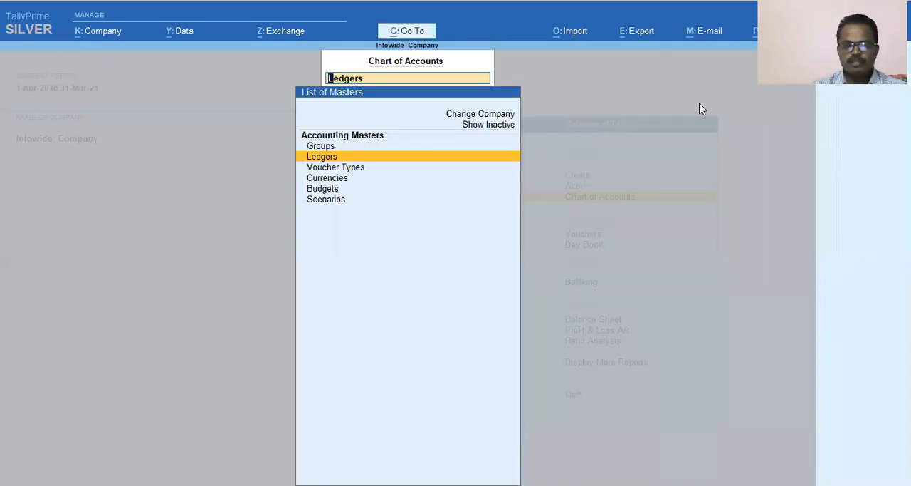
key(Return)
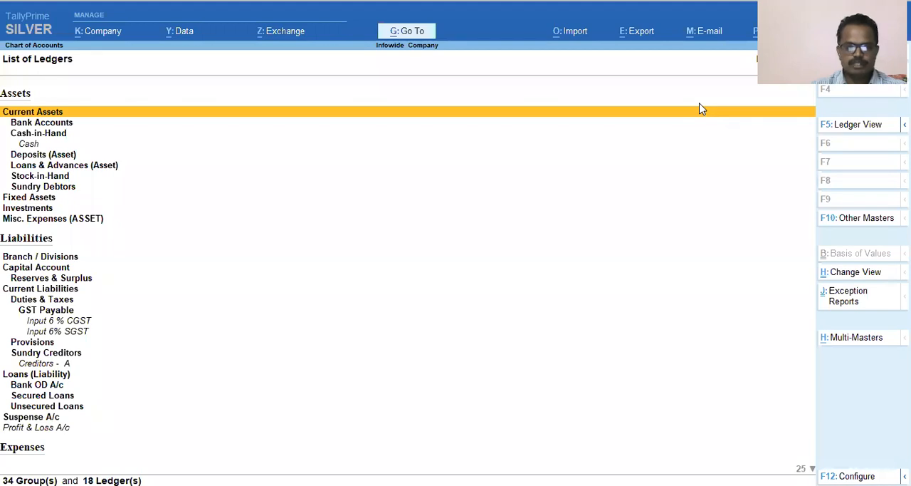
Find the Purchase 12 % GST ledger in the list and check its place under Purchase Accounts.
key(p)
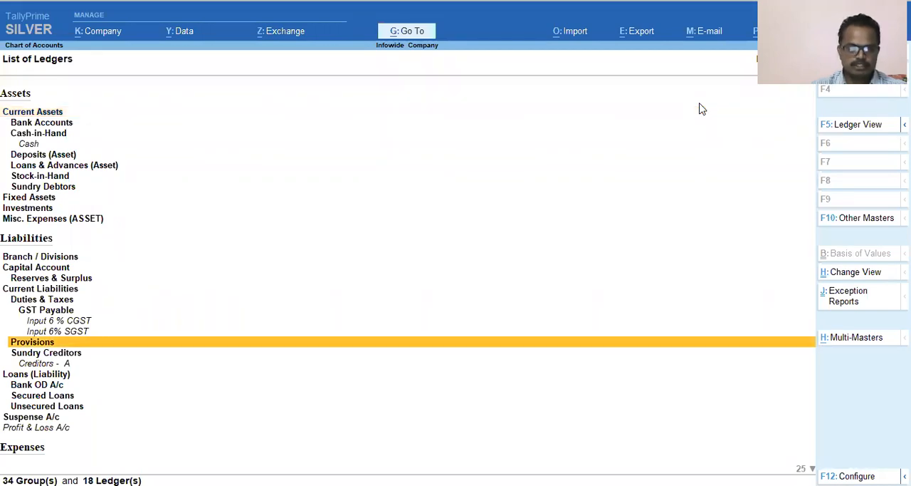
key(p)
key(p)
key(p)
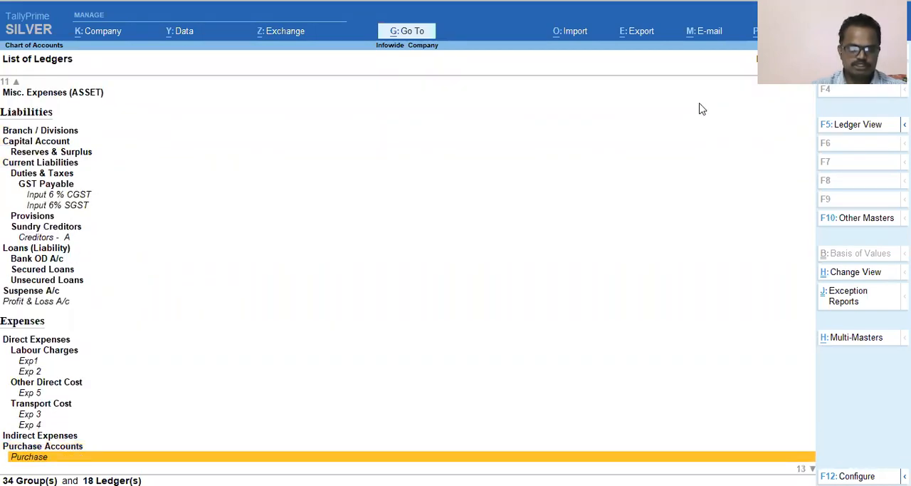
key(p)
key(Down)
key(Up)
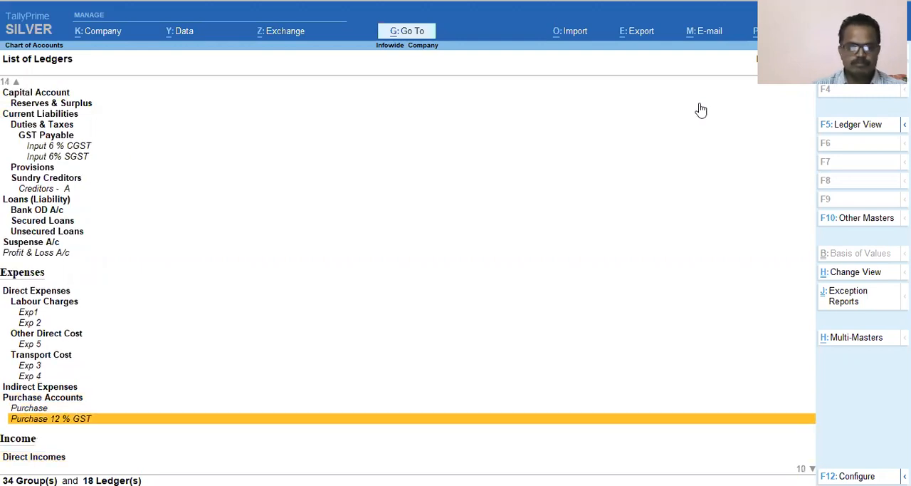
key(Up)
key(Up)
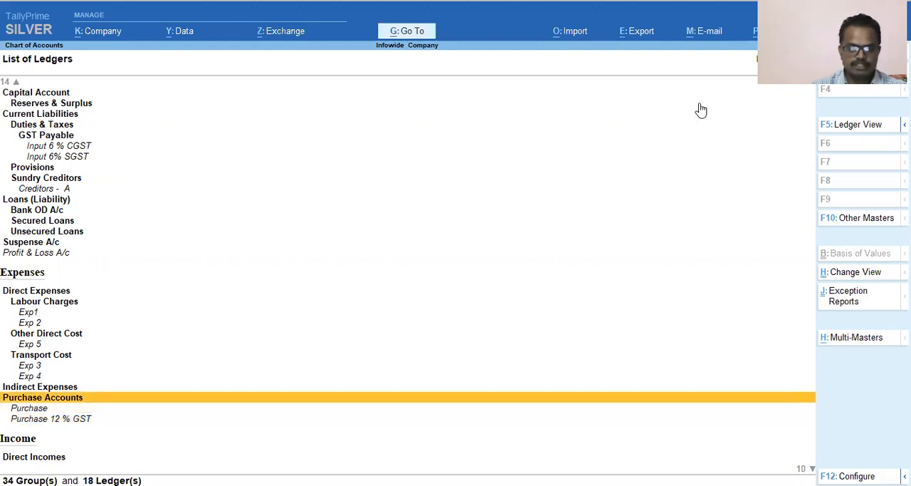
Check the Creditors - A ledger under Sundry Creditors and the Input 6 % CGST and Input 6% SGST ledgers under GST Payable.
key(c)
key(a)
key(p)
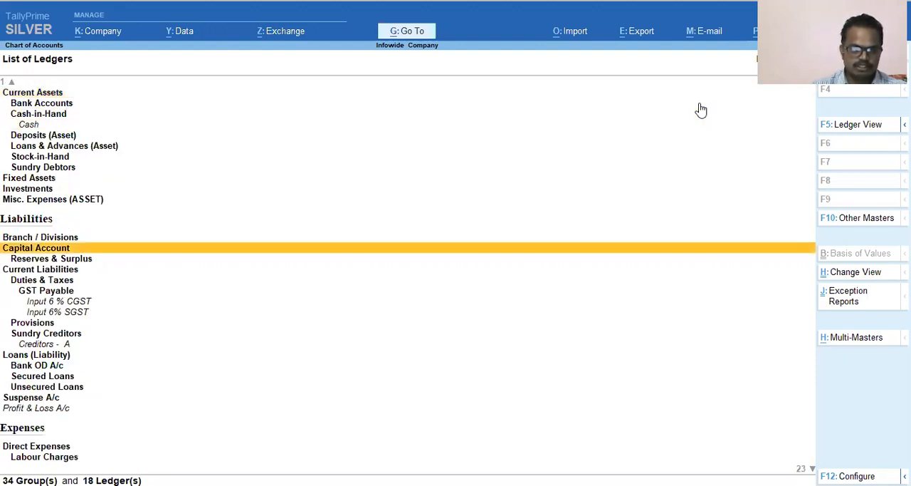
key(Down)
key(Down)
key(c)
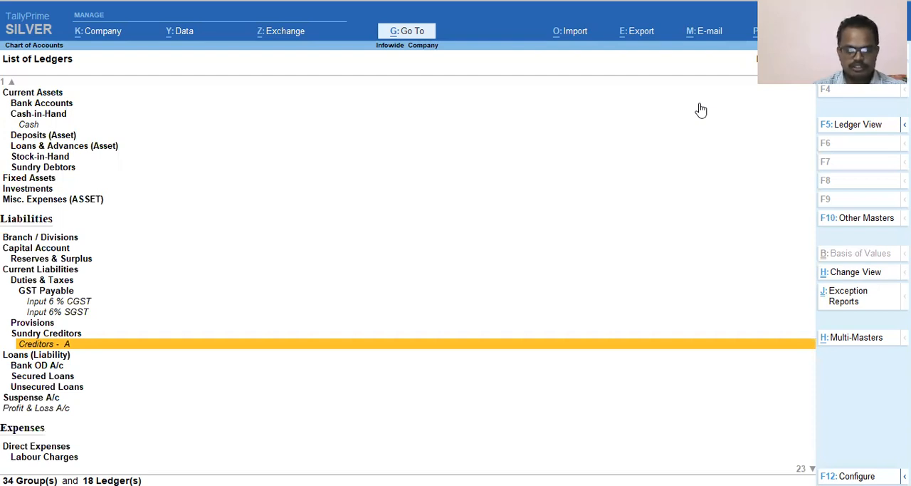
key(Up)
key(Up)
key(Up)
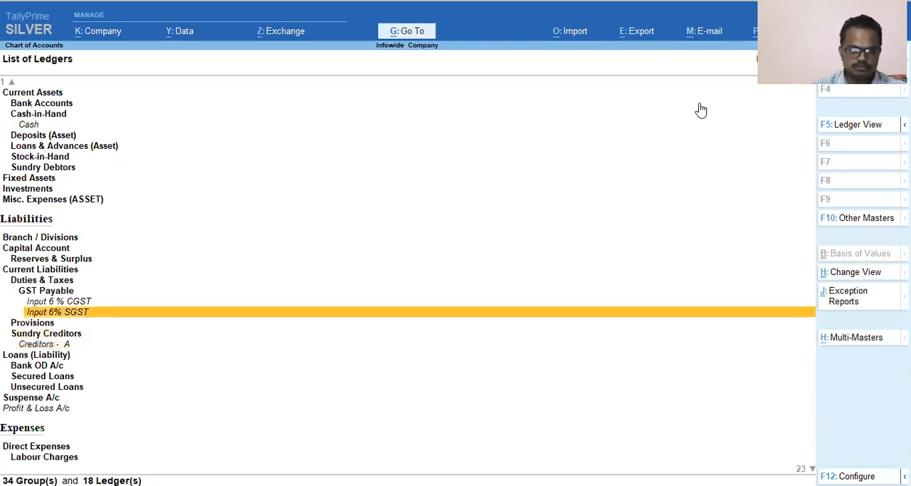
key(Up)
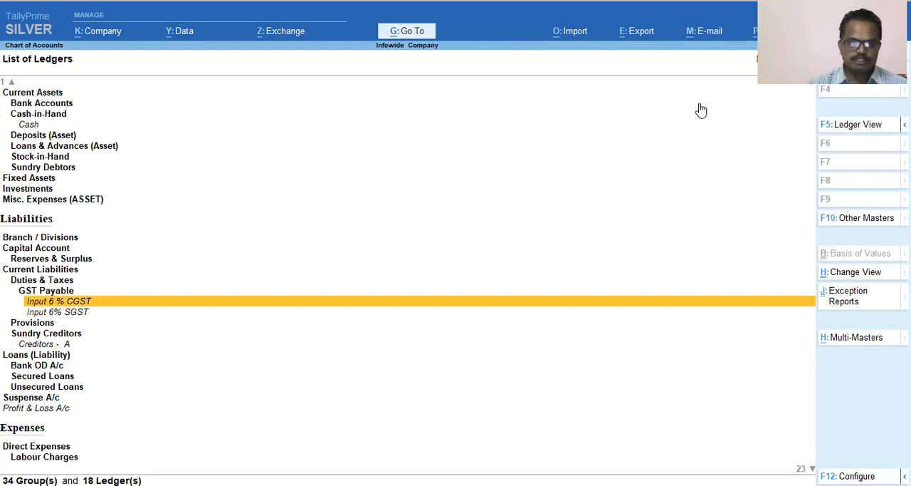
key(Down)
key(Up)
key(Down)
key(Up)
key(Down)
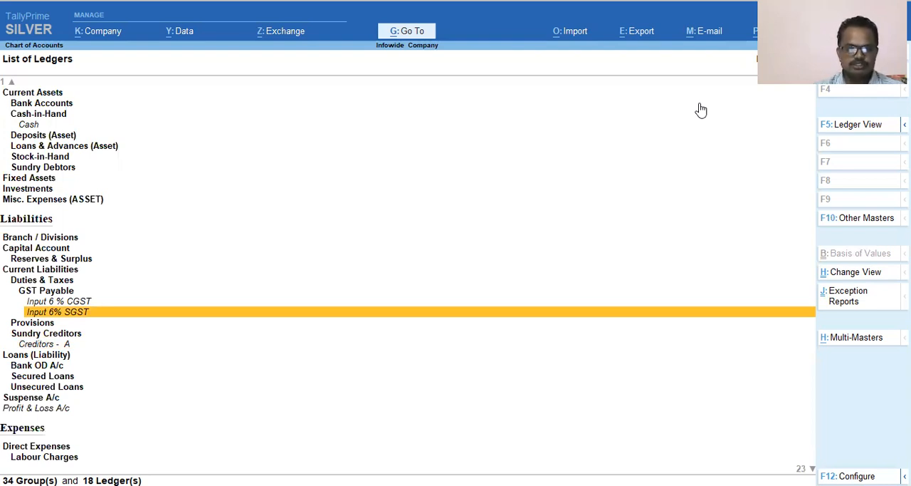
Close the Chart of Accounts and open accounting voucher creation from the Gateway of Tally.
key(Escape)
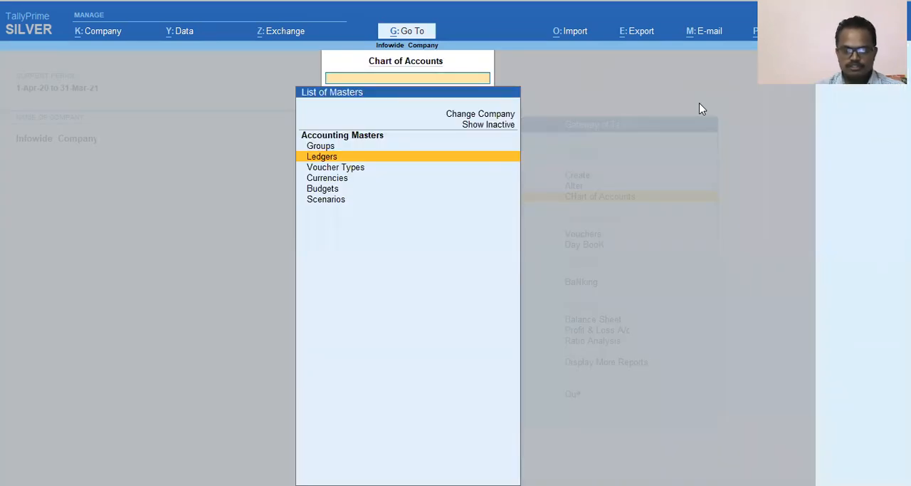
key(Escape)
key(Escape)
key(Escape)
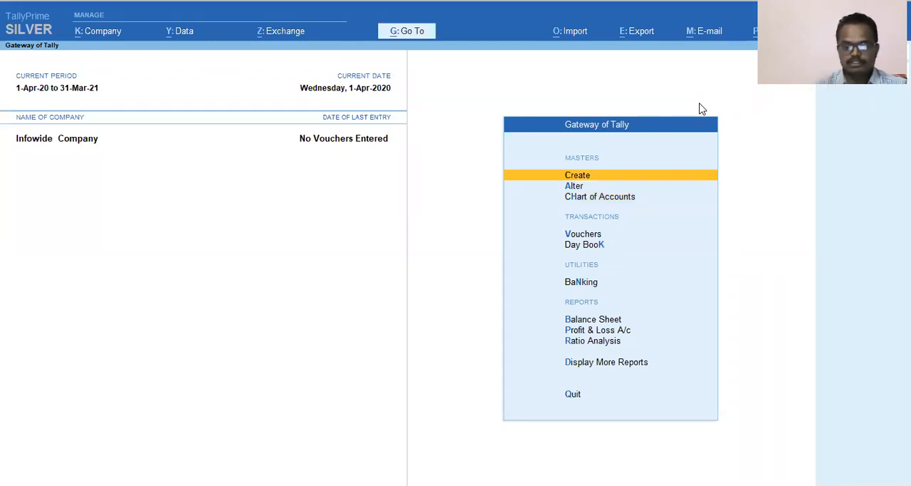
key(Down)
key(Down)
key(Down)
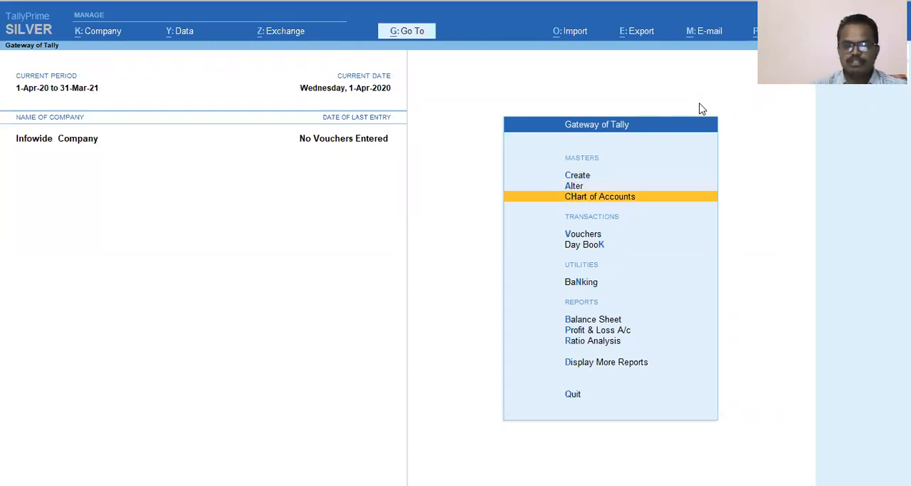
key(Return)
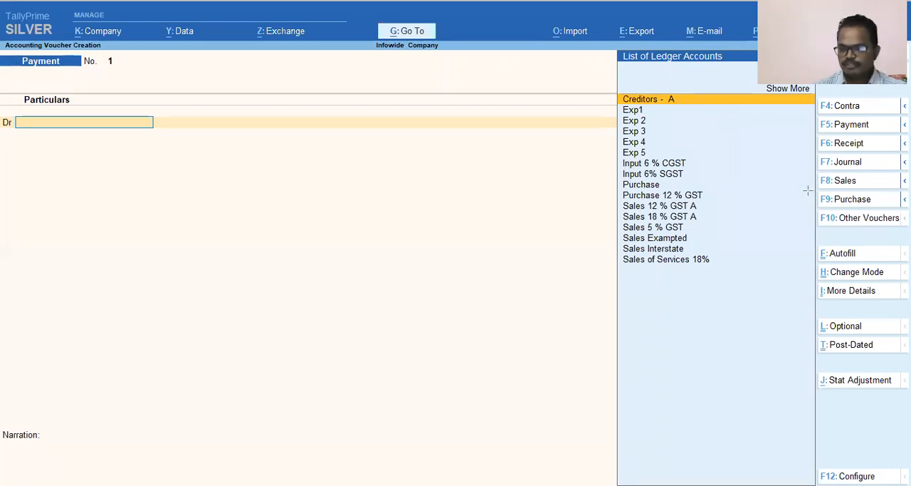
mouse_move(813, 188)
mouse_down()
mouse_move(845, 220)
mouse_move(910, 210)
mouse_up()
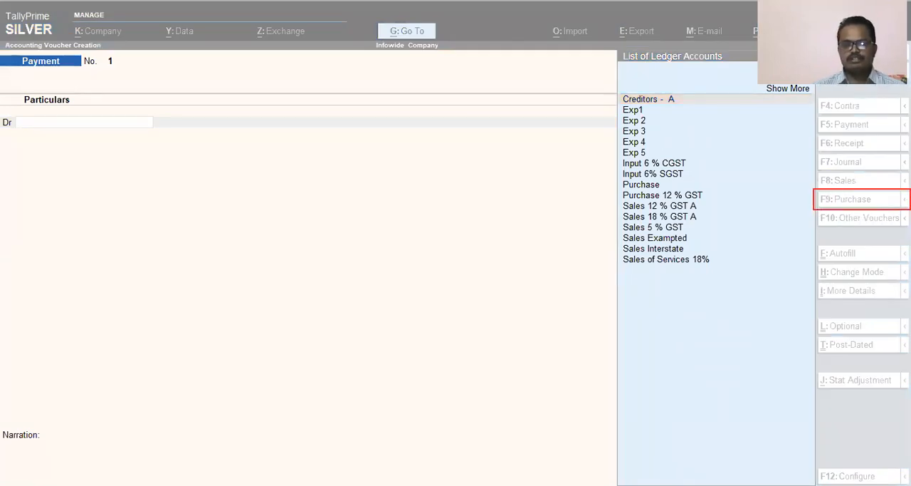
key(ctrl+z)
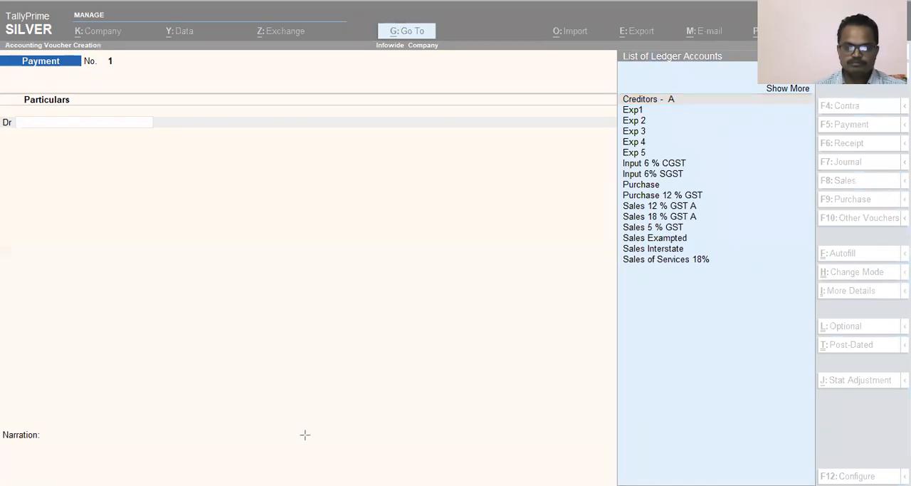
click(350, 359)
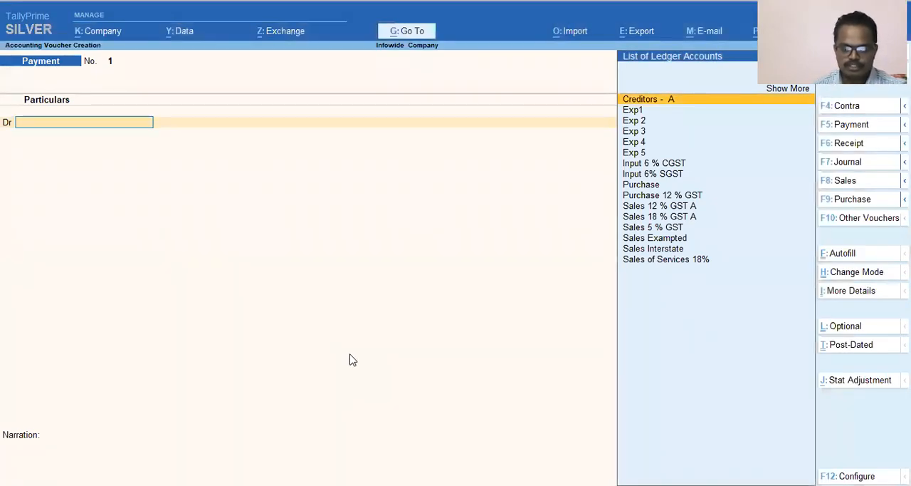
Switch the voucher type to Purchase and enter 78 as the supplier invoice number.
key(F9)
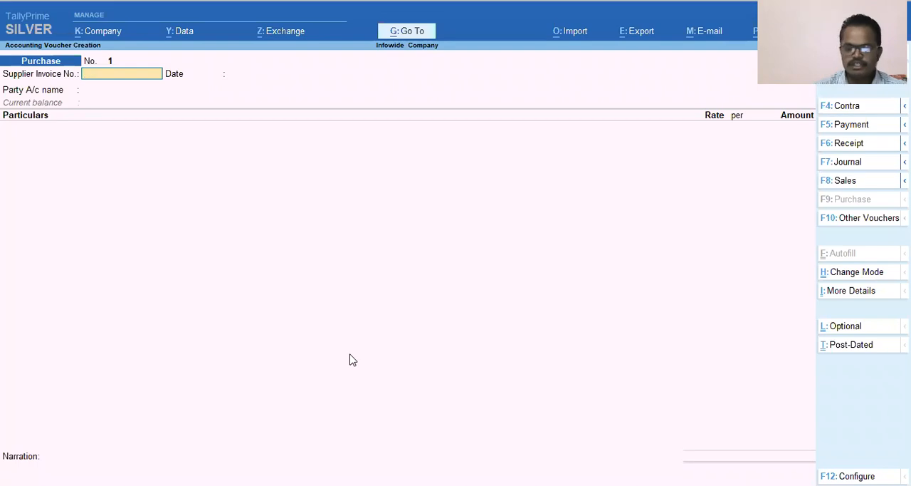
text(8)
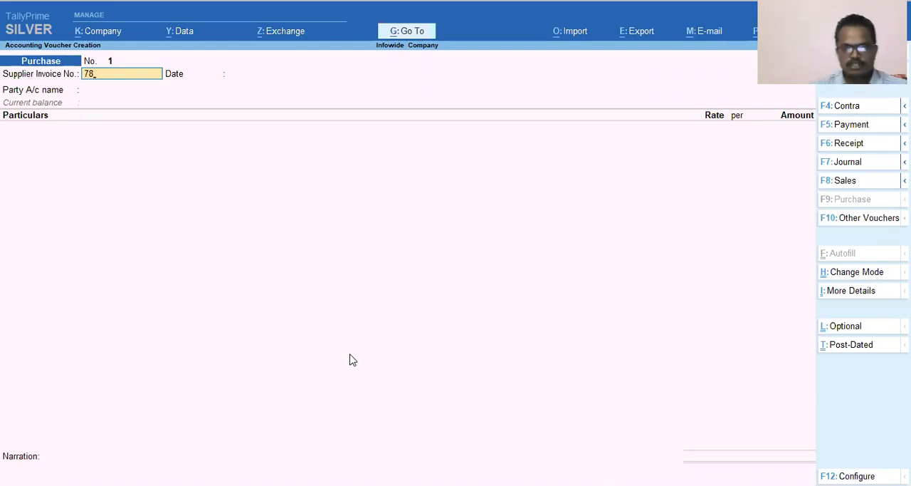
key(Return)
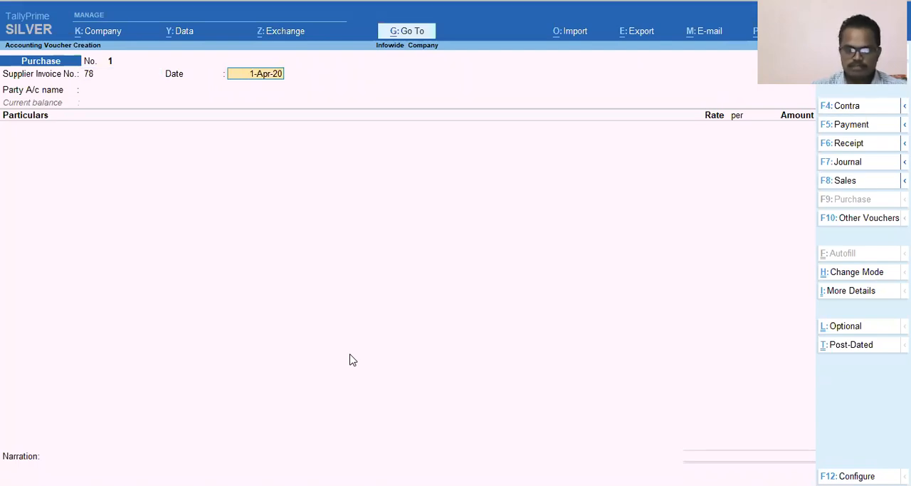
Set the purchase voucher date to 2.4 and keep the supplier invoice date at 1-Apr-20.
key(F2)
text(2.4)
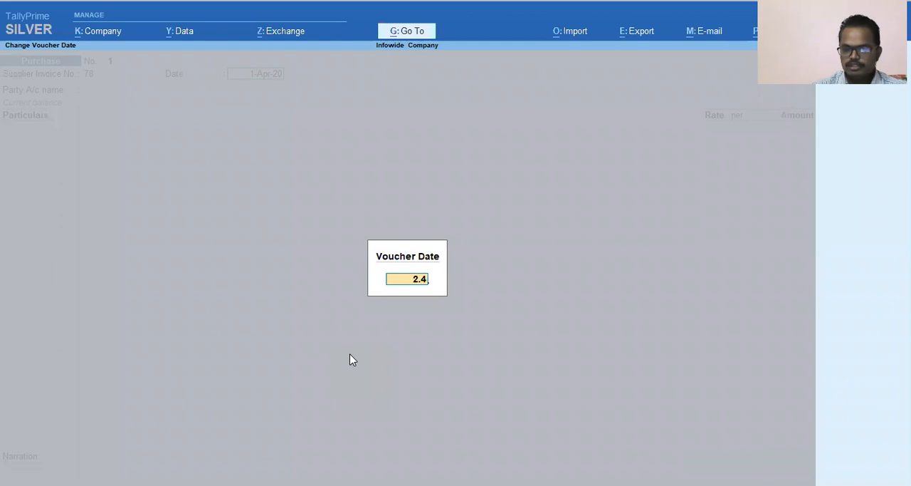
key(Return)
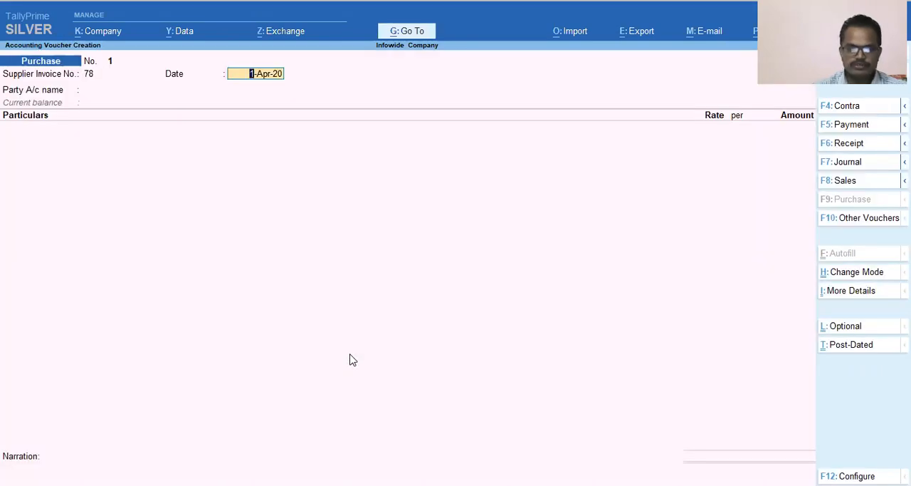
key(Return)
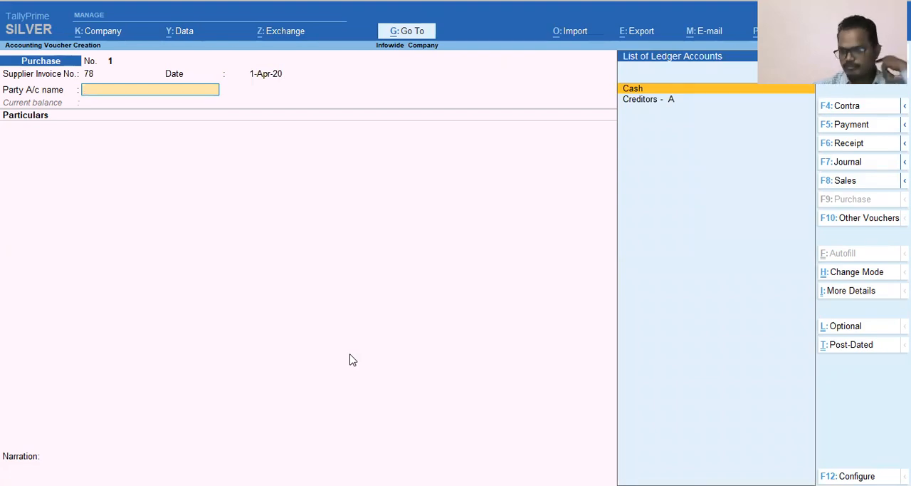
Set Creditors - A as the purchase voucher's party account and leave all receipt details blank.
key(Down)
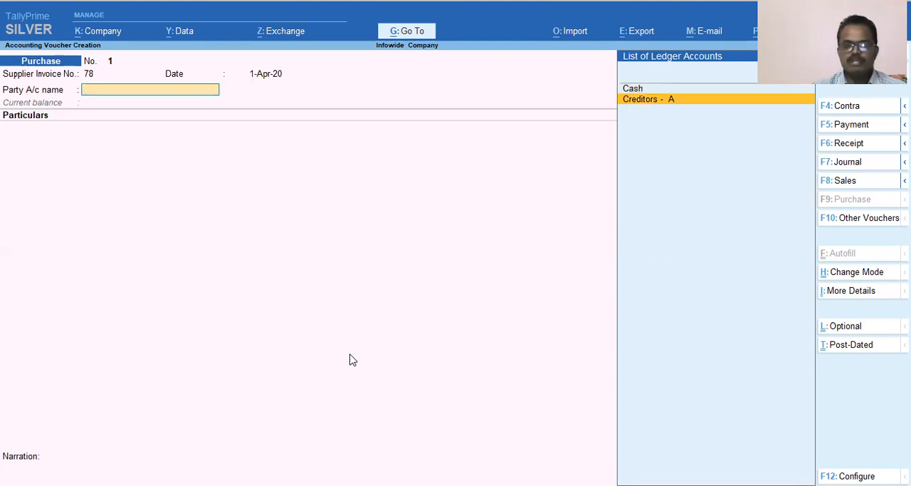
key(Return)
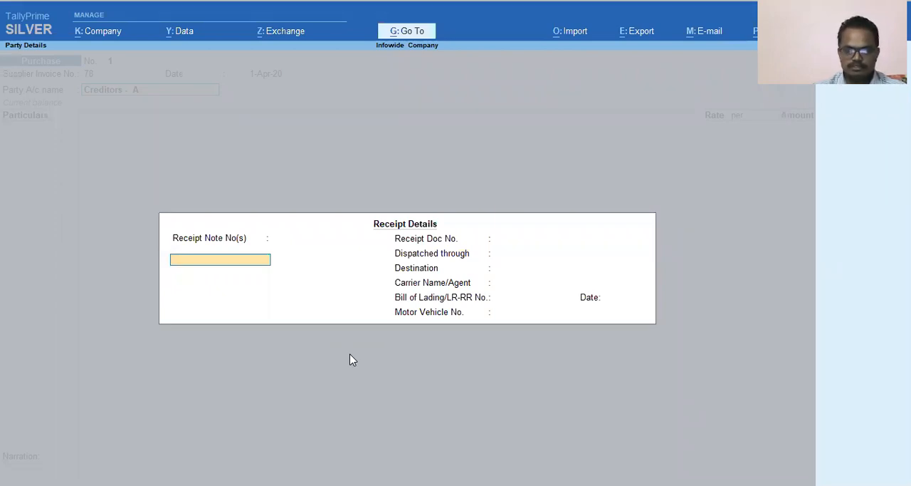
key(Return)
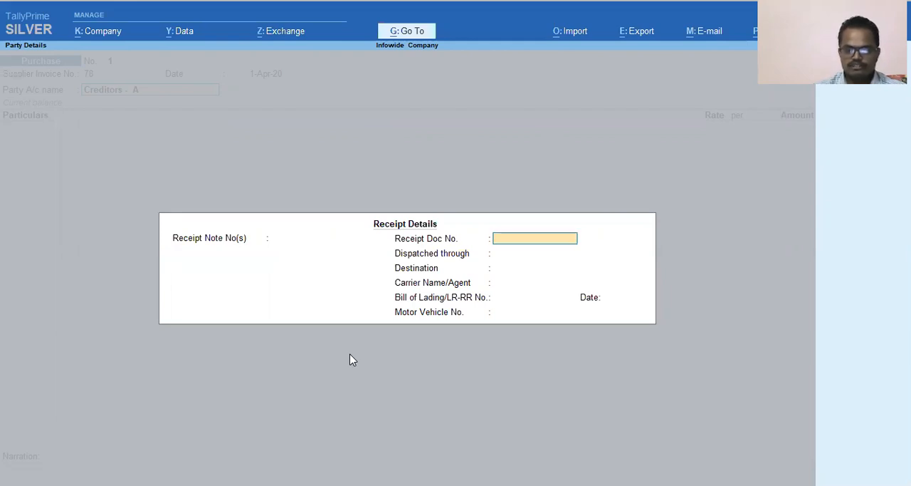
key(Return)
key(Return)
key(Return)
key(Return)
key(Return)
key(Return)
key(Return)
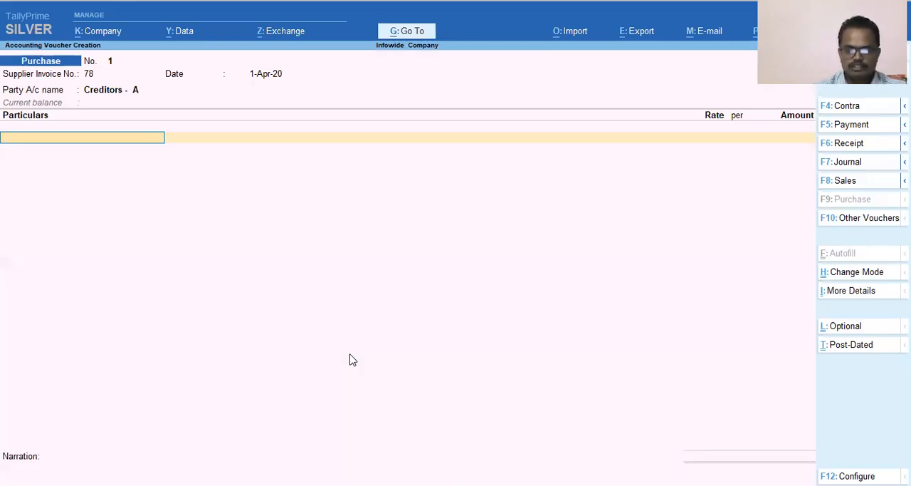
Add the Purchase 12 % GST ledger to the voucher's particulars with an amount of 10000.
text(Purc)
key(Down)
key(Return)
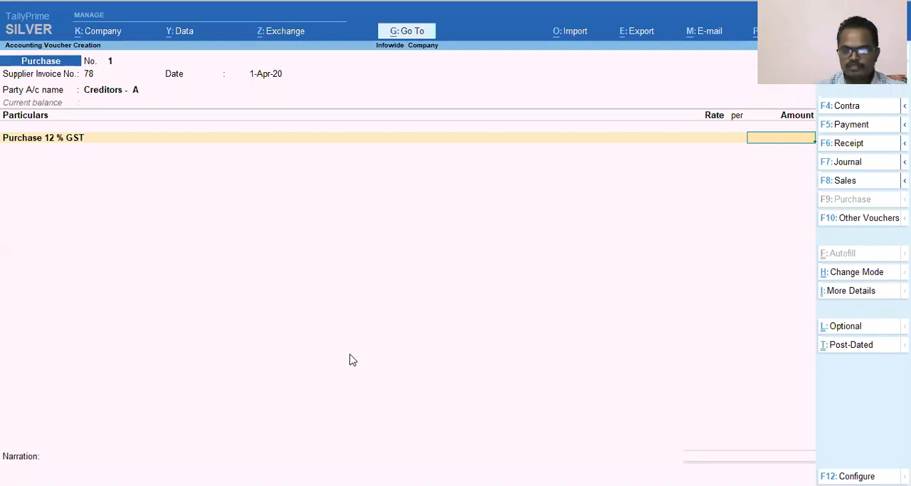
text(10000)
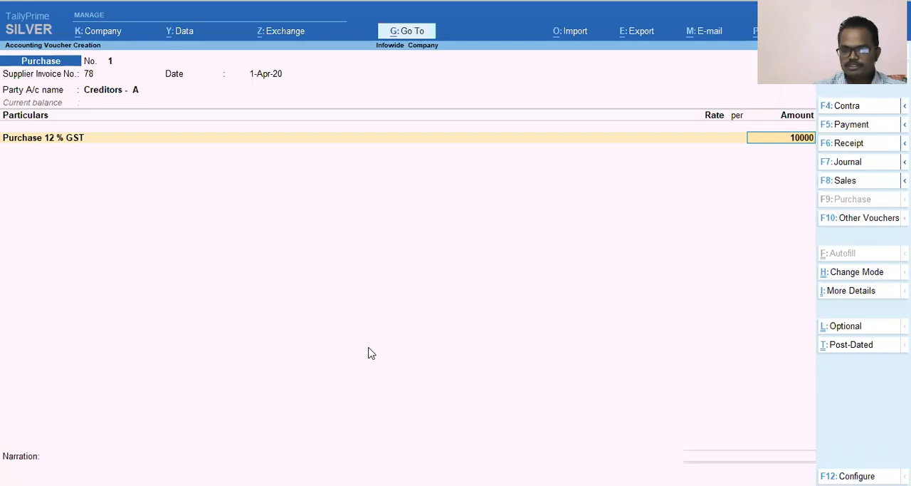
key(Return)
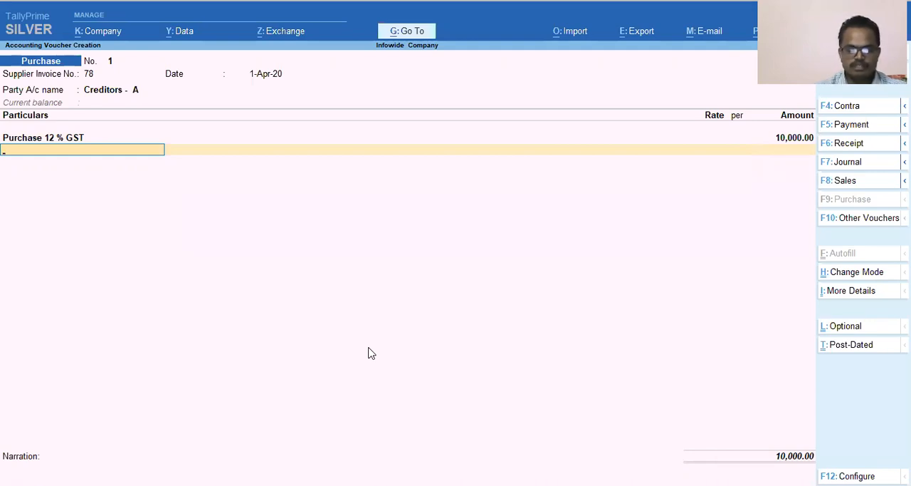
Add the Input 6 % CGST ledger as the second line and accept its calculated tax amount.
text(I)
key(Down)
key(Down)
key(Up)
key(Return)
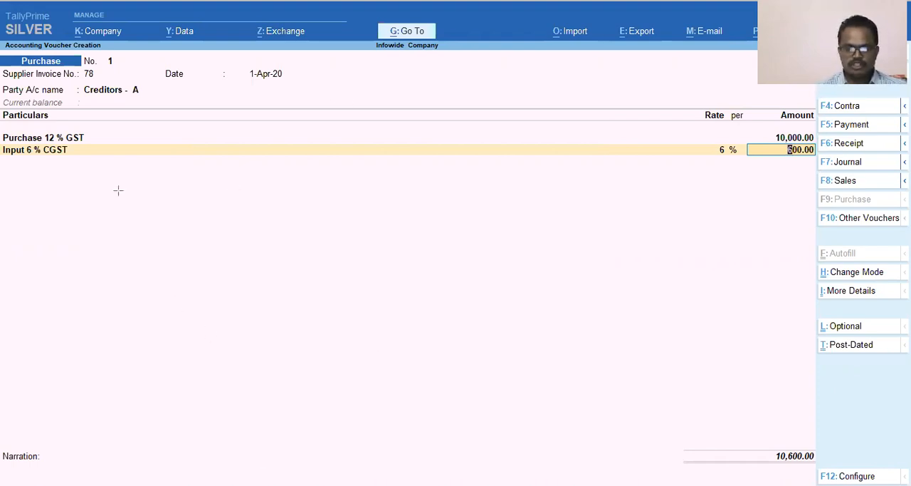
mouse_move(704, 134)
mouse_down()
mouse_move(708, 163)
mouse_move(754, 163)
mouse_up()
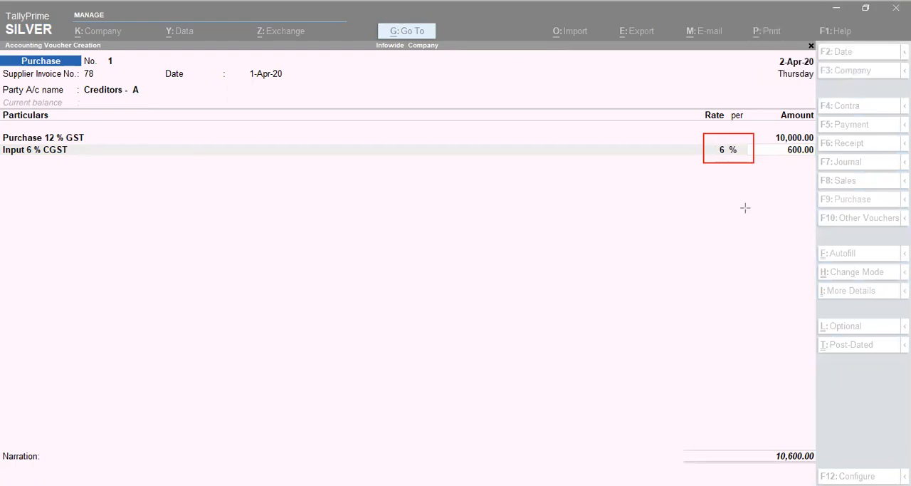
mouse_move(761, 142)
mouse_down()
mouse_move(762, 161)
mouse_move(819, 168)
mouse_move(816, 161)
mouse_up()
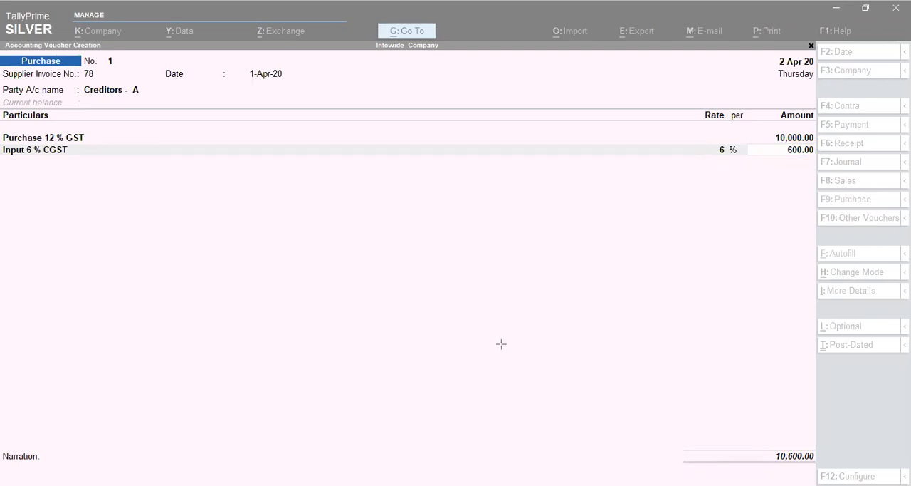
click(759, 158)
key(Return)
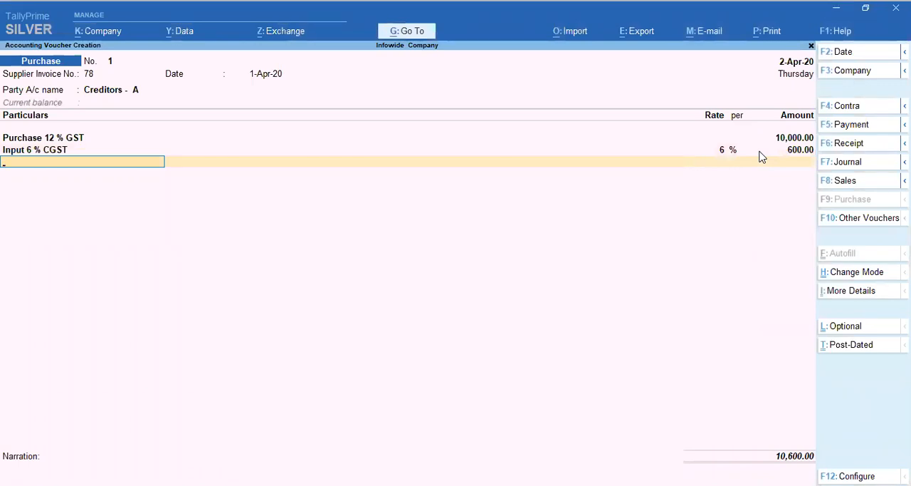
Add the Input 6% SGST ledger as the third line with its calculated amount and end the particulars list.
text(In)
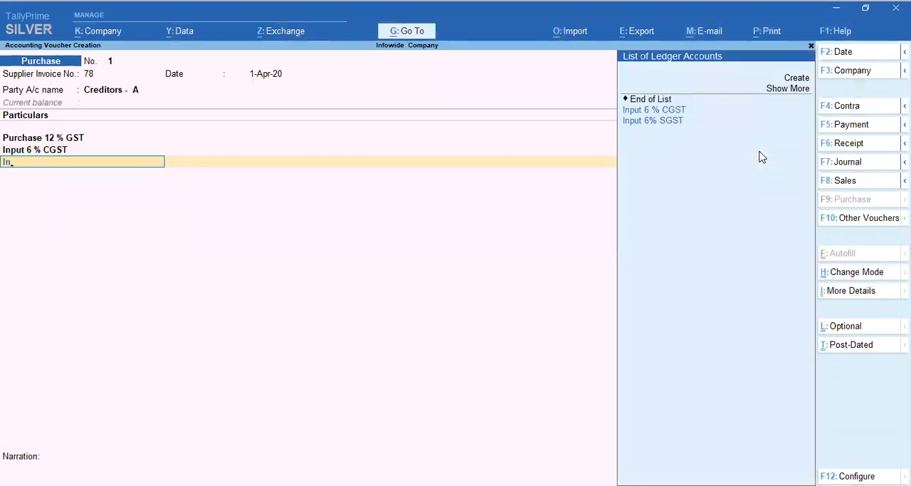
key(Down)
key(Return)
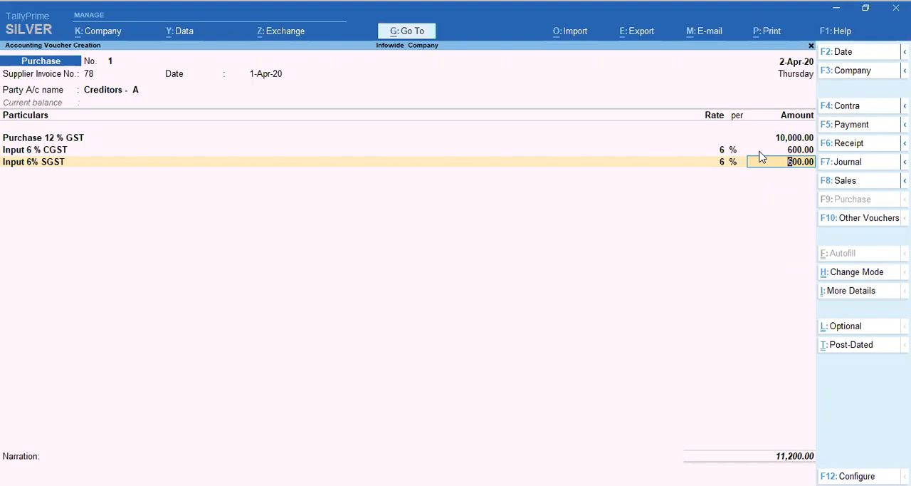
key(Return)
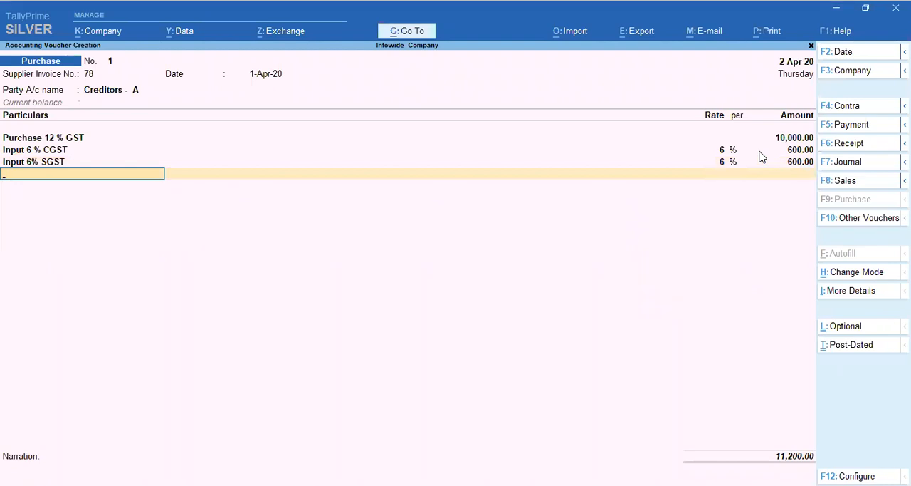
key(Return)
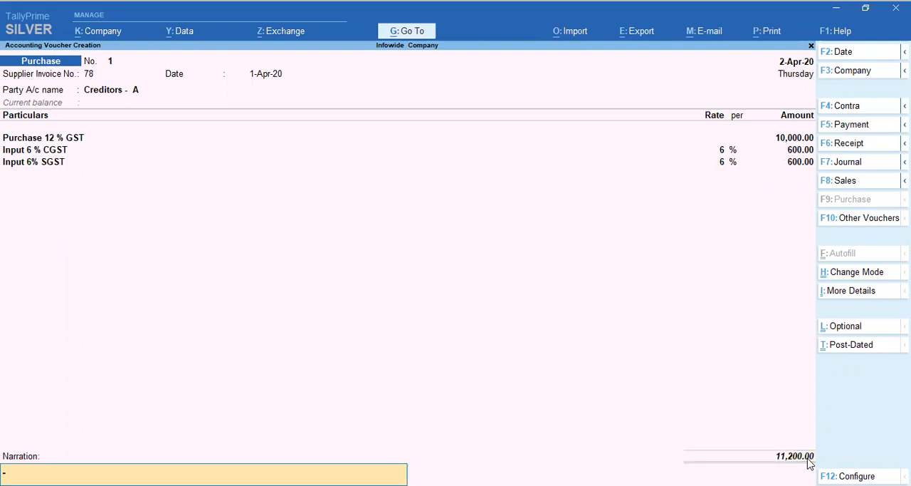
Enter the narration "Being Purchase of material" and accept the purchase voucher.
text(Being Puer)
key(BackSpace)
text(rvhas)
key(BackSpace)
key(BackSpace)
key(BackSpace)
key(BackSpace)
text(chase of material)
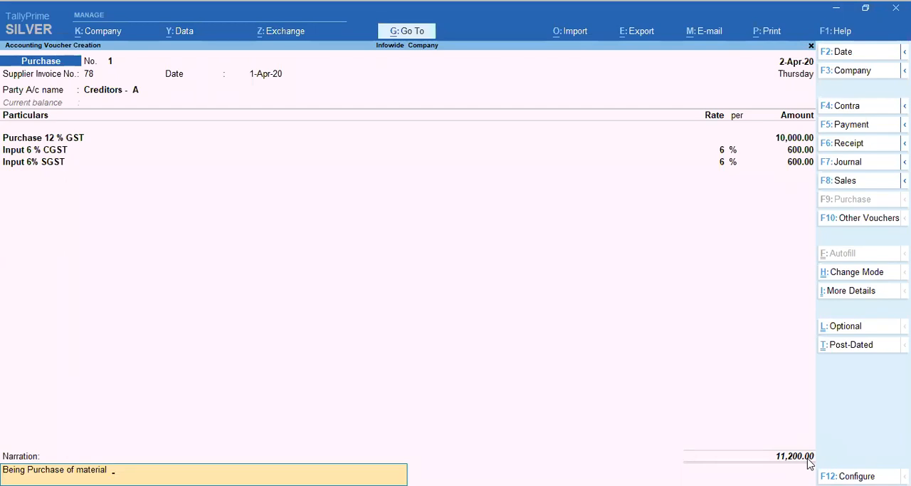
key(Return)
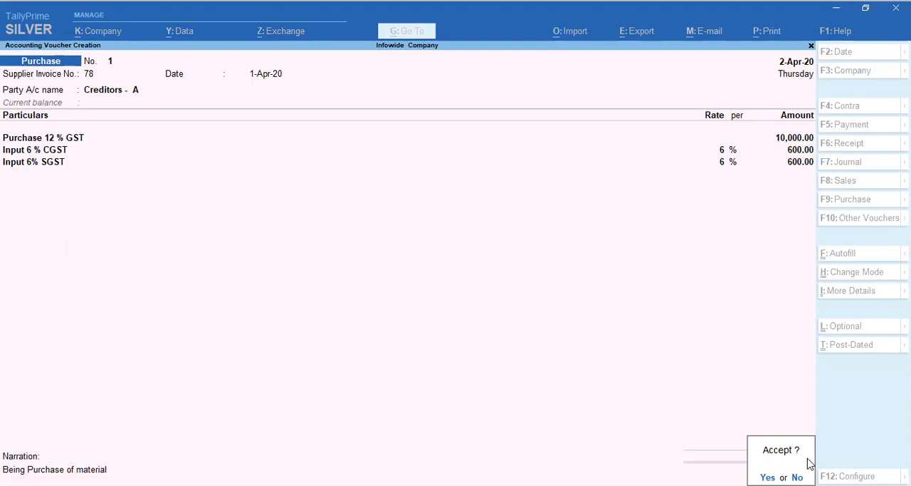
click(808, 463)
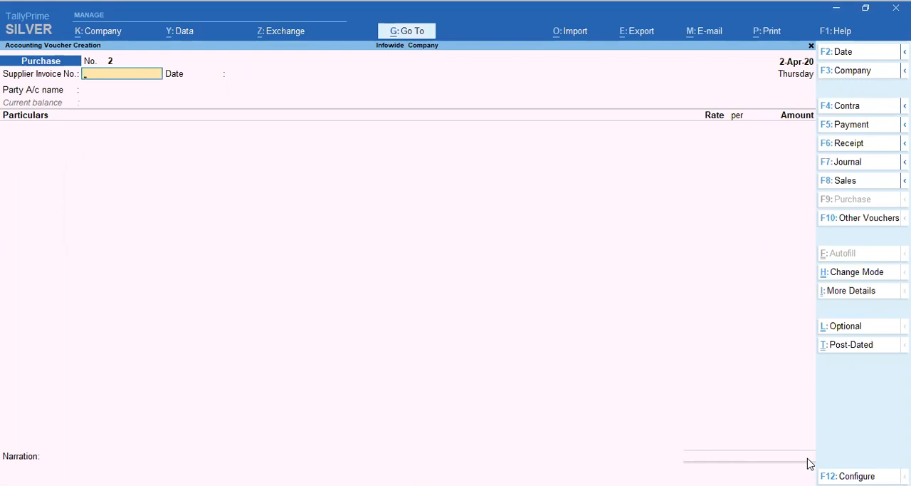
Leave voucher creation and open the Profit & Loss A/c report from the Gateway of Tally.
key(Escape)
key(Return)
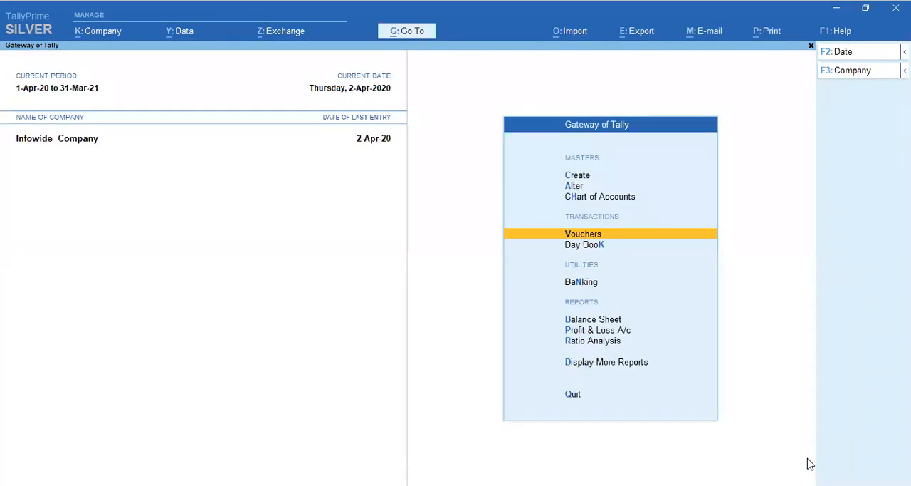
key(Escape)
key(Escape)
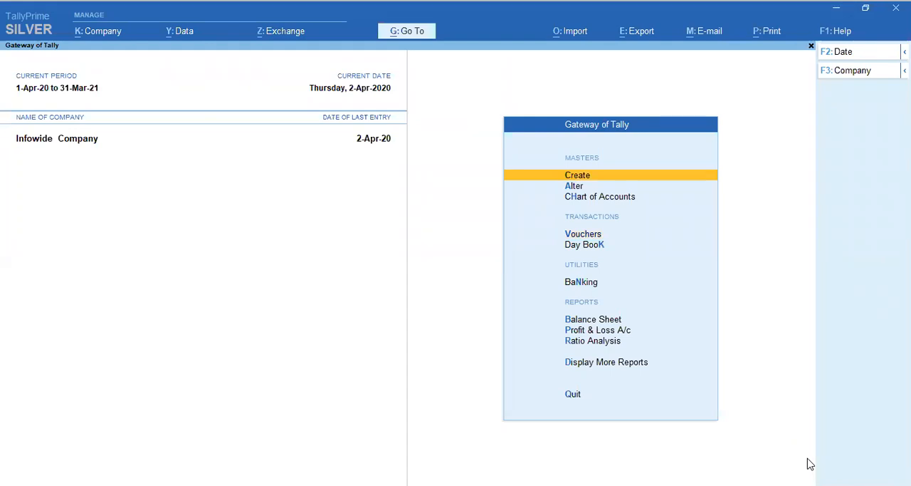
key(Down)
key(Down)
key(Down)
key(Down)
key(Down)
key(Down)
key(Down)
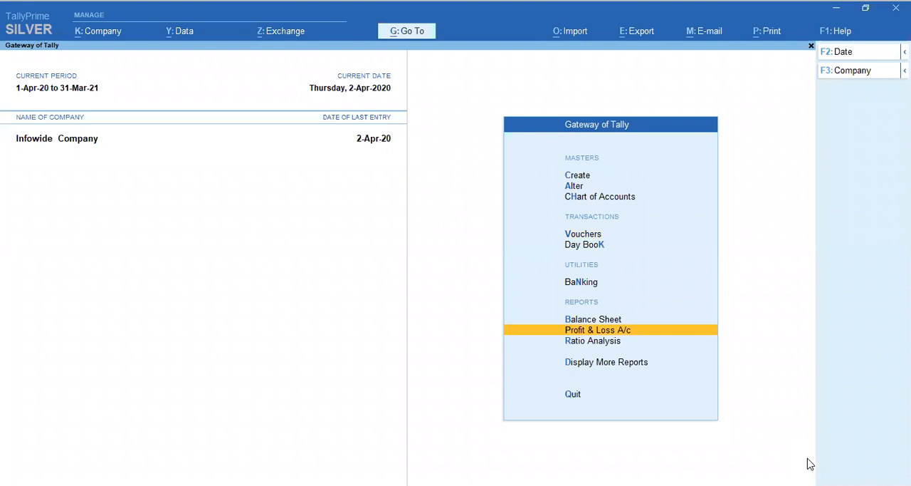
key(Return)
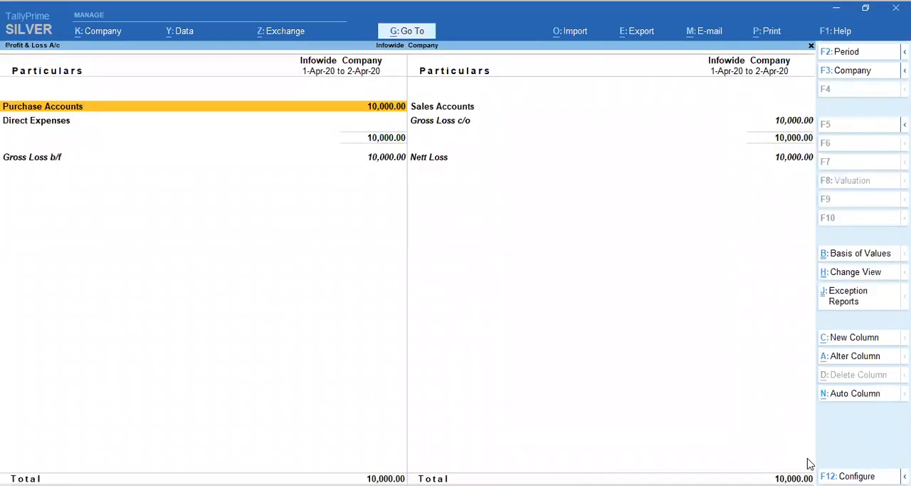
Drill down from Purchase Accounts to the April vouchers of Purchase 12 % GST and check the entry's date, party, voucher type and amount.
key(Escape)
key(Up)
key(Down)
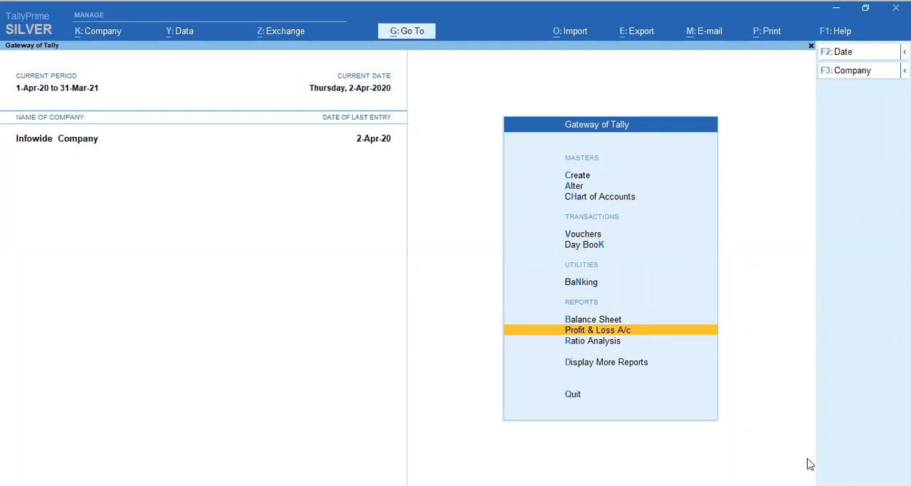
key(Return)
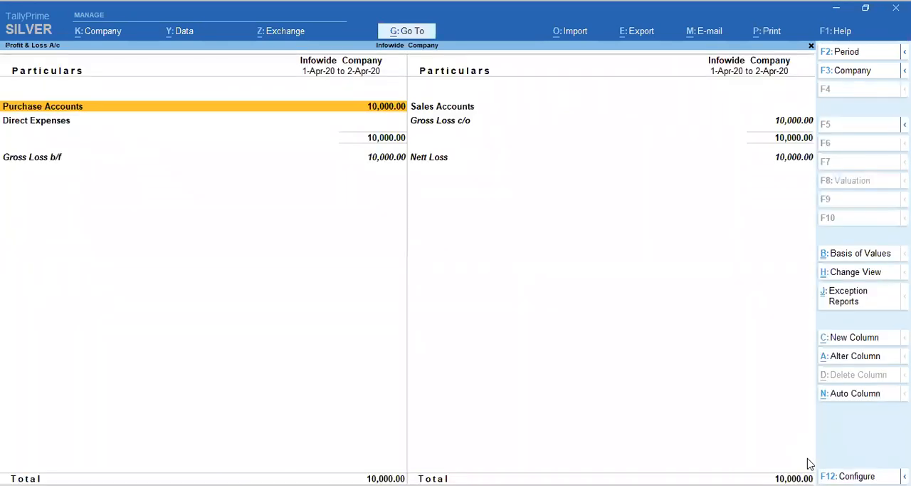
key(Return)
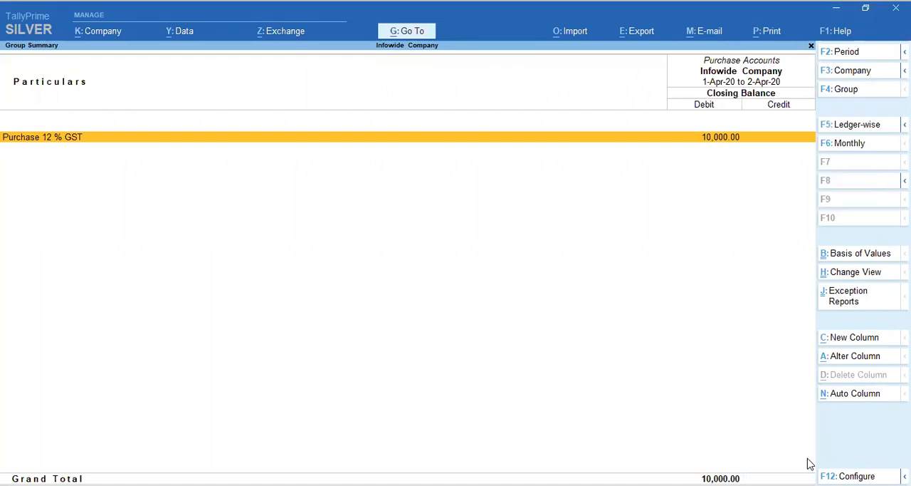
key(Return)
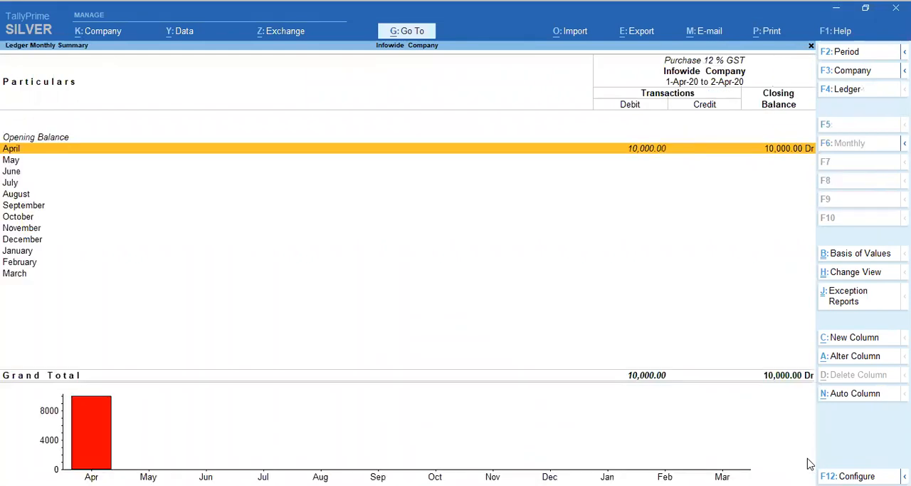
key(Return)
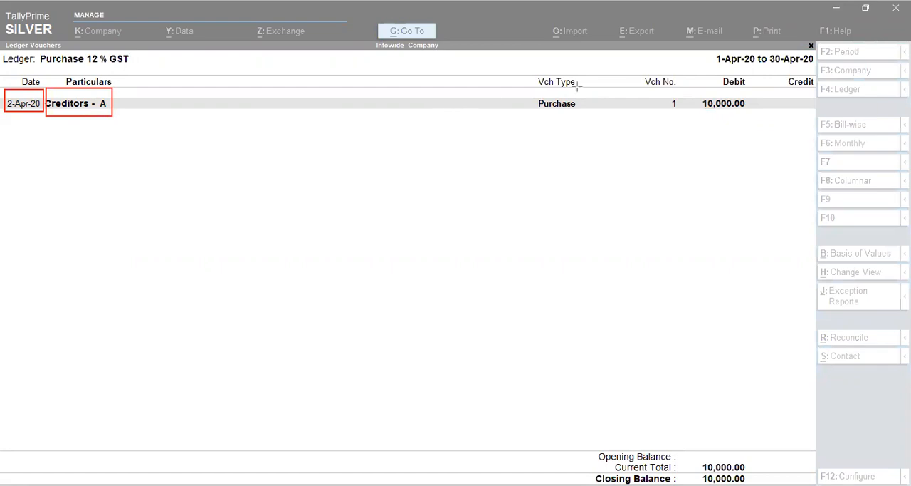
drag(531, 91, 589, 111)
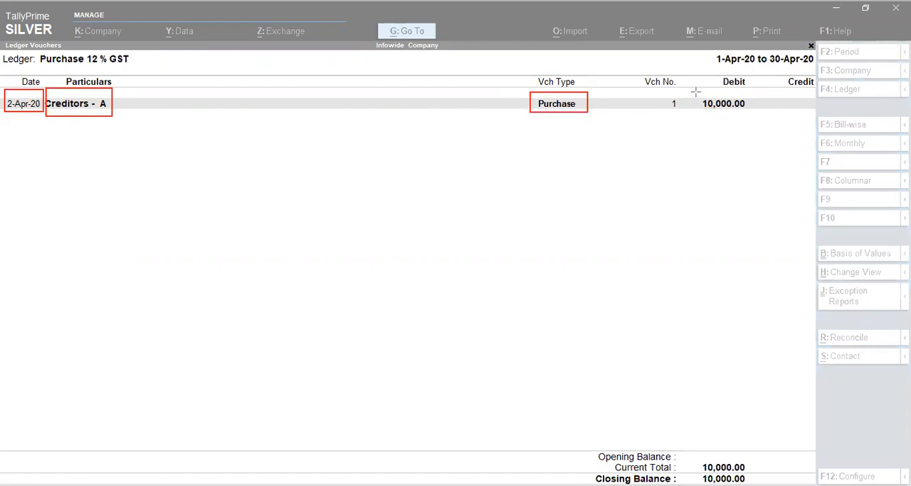
drag(693, 90, 756, 120)
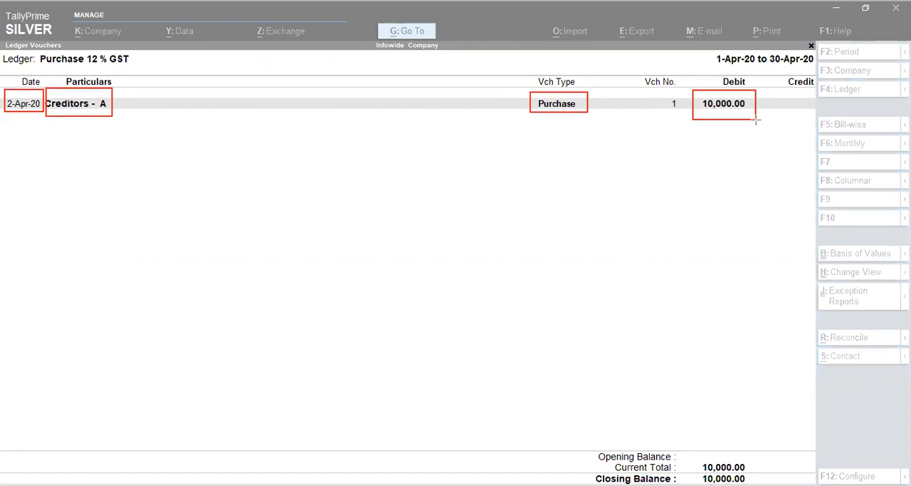
mouse_move(647, 91)
mouse_down()
mouse_move(656, 114)
mouse_move(687, 118)
mouse_up()
key(ctrl+z)
key(ctrl+z)
key(ctrl+z)
key(ctrl+z)
key(ctrl+z)
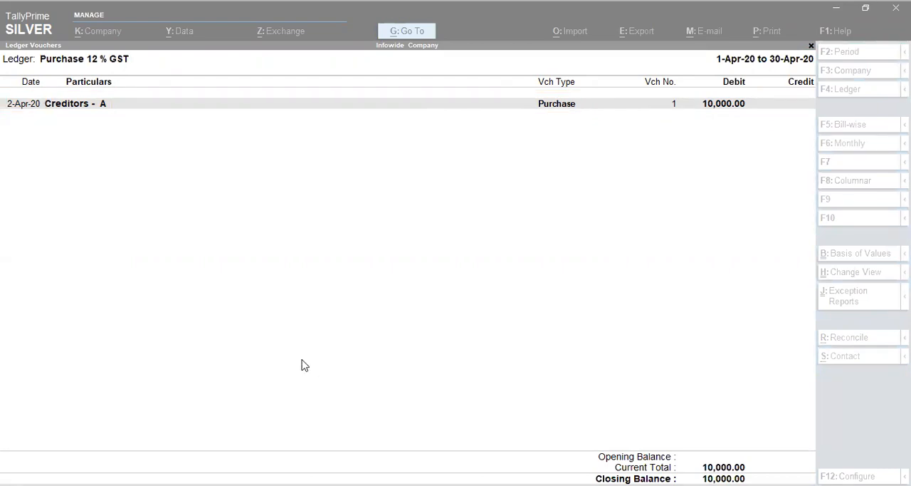
Close the ledger reports and the Profit & Loss A/c, and open the Balance Sheet.
key(Escape)
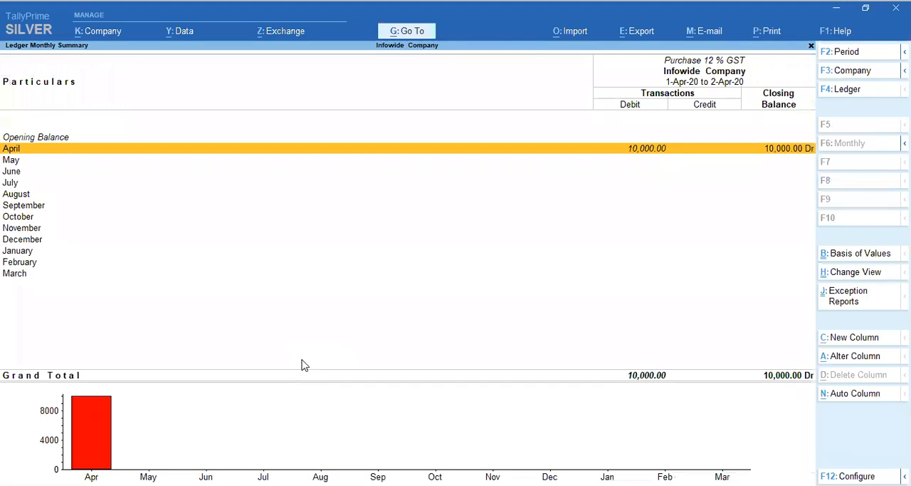
key(Escape)
key(Escape)
key(Down)
key(Down)
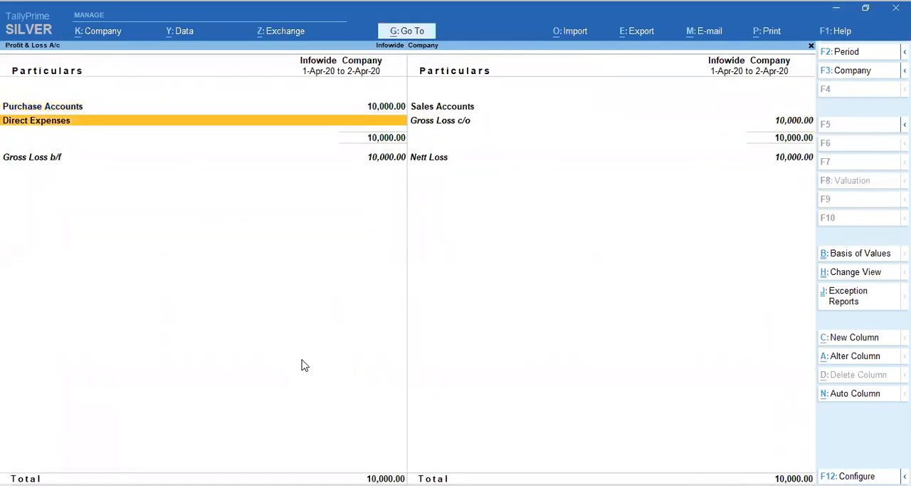
key(Escape)
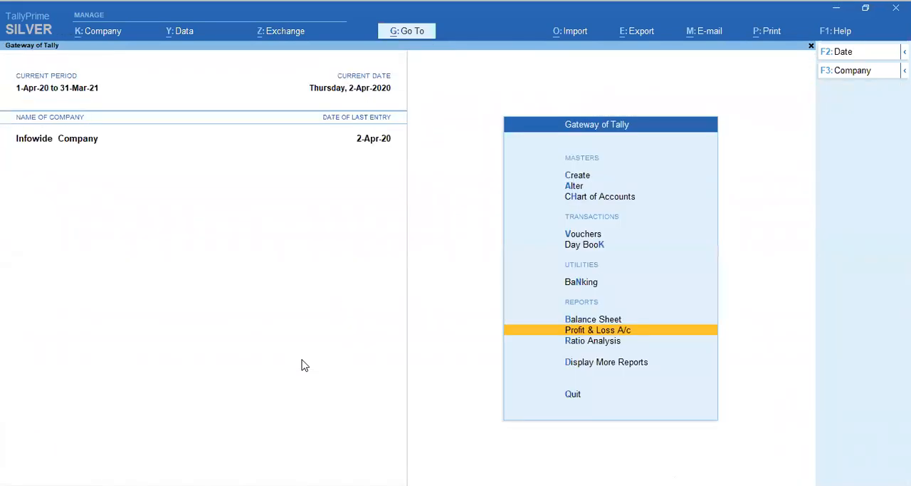
key(Up)
key(Return)
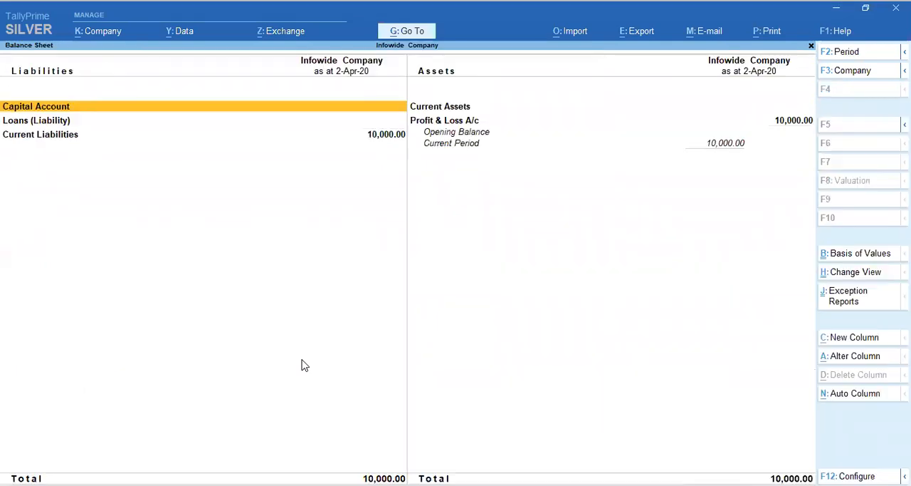
Open the group summary of Current Liabilities from the Balance Sheet.
key(Down)
key(Down)
key(Return)
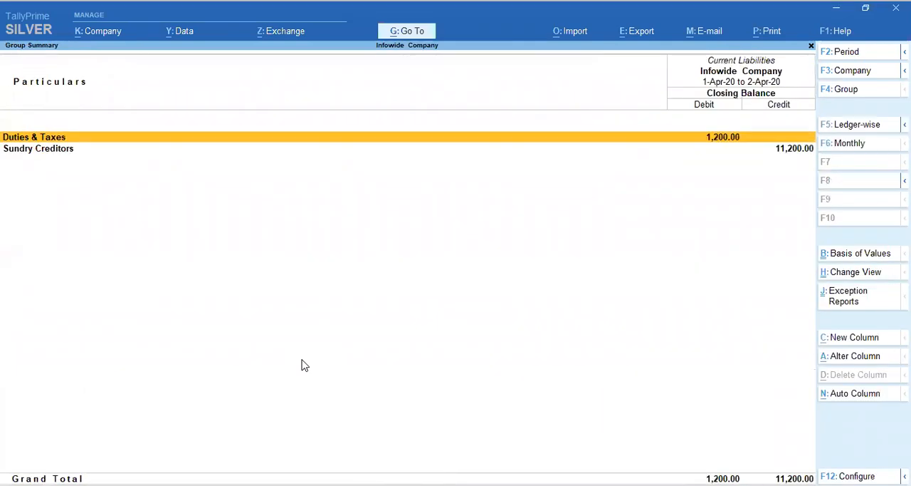
Drill down from Sundry Creditors in Current Liabilities to the monthly summary of the Creditors - A ledger.
key(Down)
key(Return)
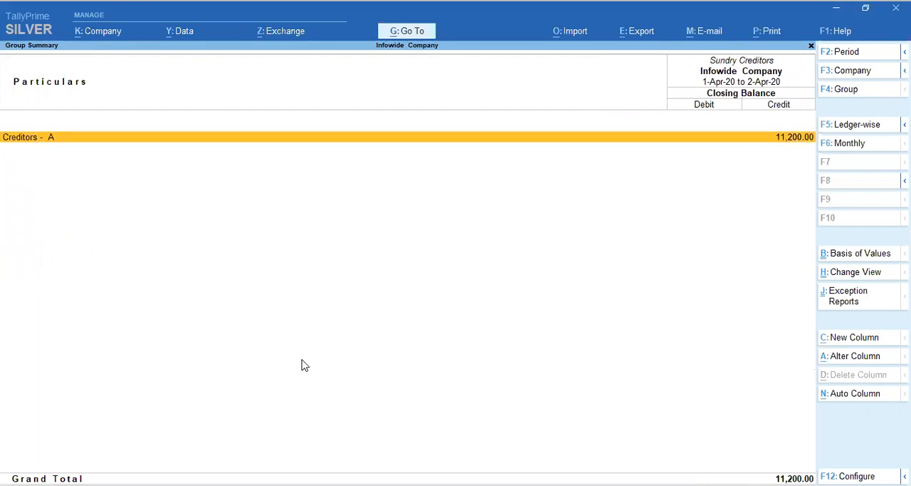
key(Return)
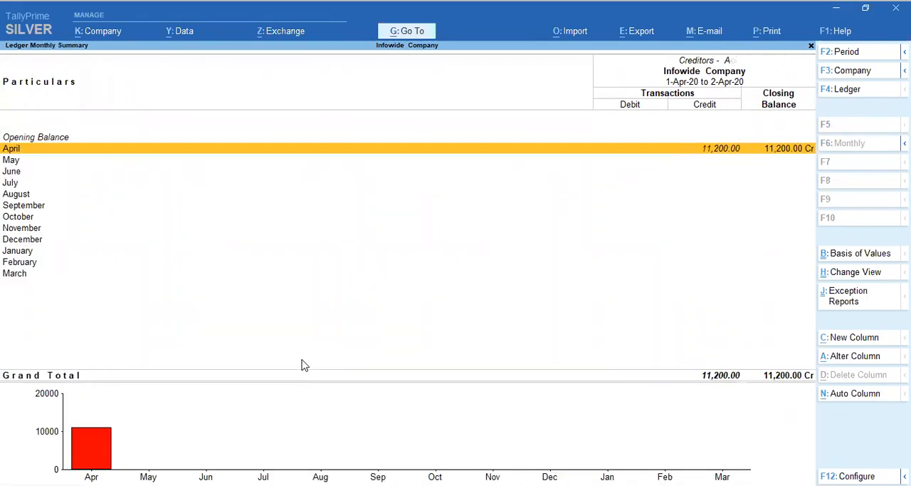
key(Escape)
key(Escape)
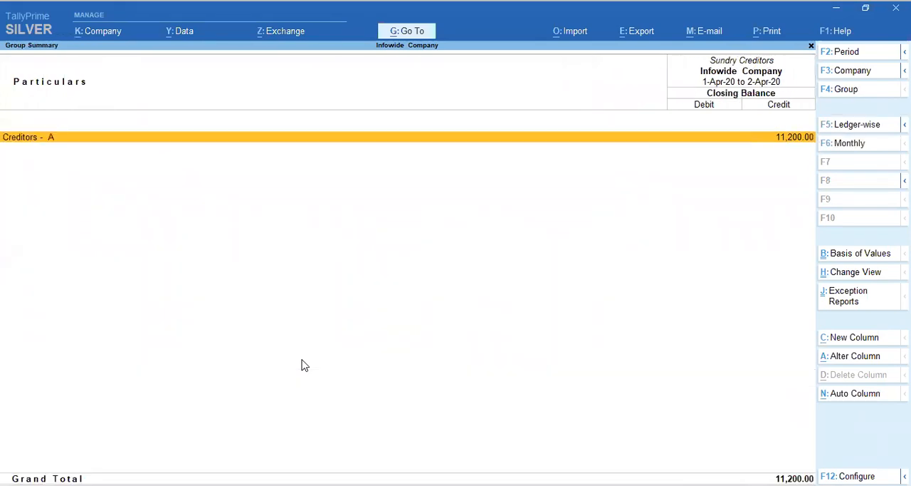
key(Return)
key(Return)
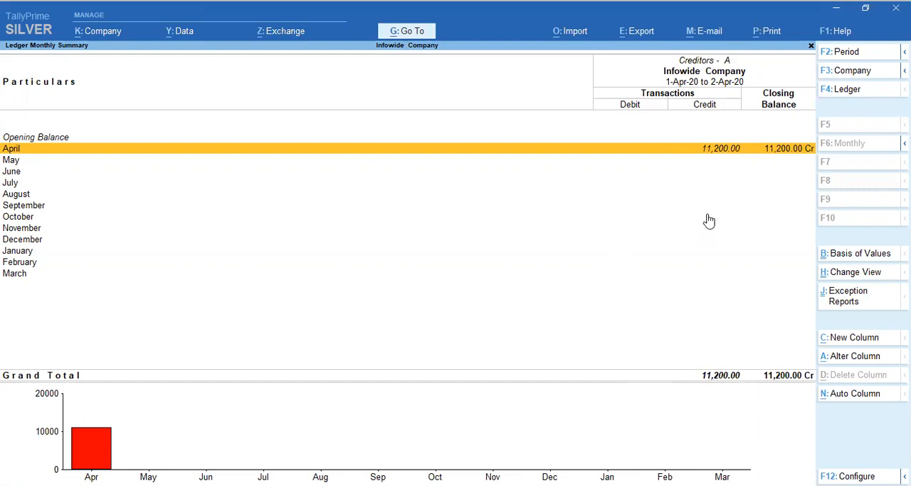
Look through the months of Creditors - A and open its April vouchers to check the purchase entry's date, voucher type and credit amount.
key(Down)
key(Down)
key(Down)
key(Down)
key(Down)
key(Up)
key(Up)
key(Up)
key(Up)
key(Up)
key(Down)
key(Down)
key(Down)
key(Down)
key(Down)
key(Down)
key(Down)
key(Down)
key(Down)
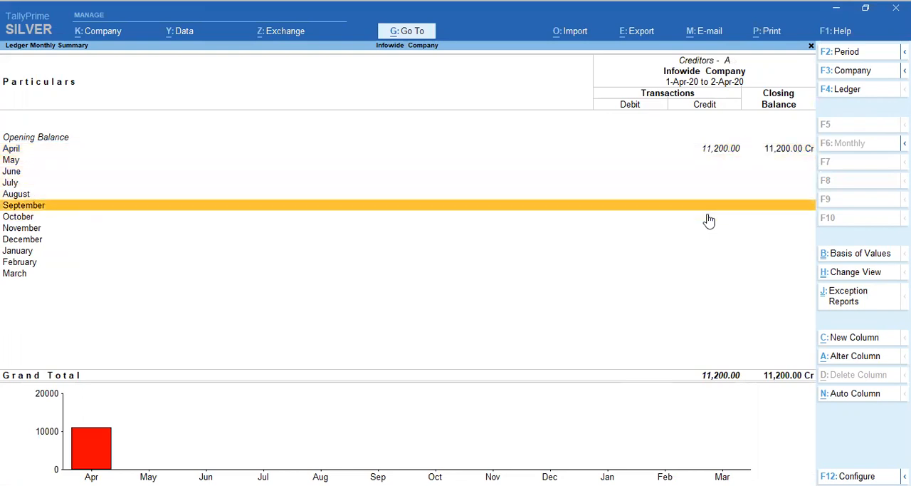
key(Down)
key(Down)
key(Up)
key(Up)
key(Up)
key(Up)
key(Up)
key(Up)
key(Up)
key(Up)
key(Up)
key(Up)
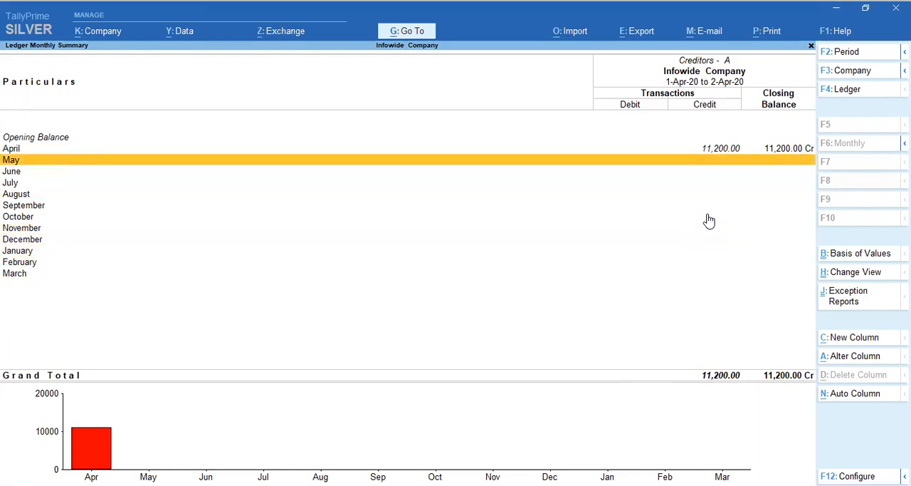
key(Up)
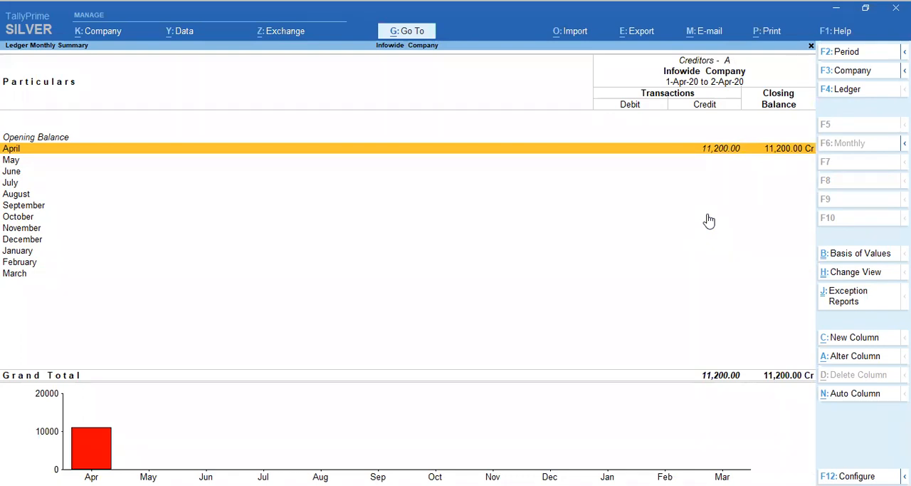
key(Return)
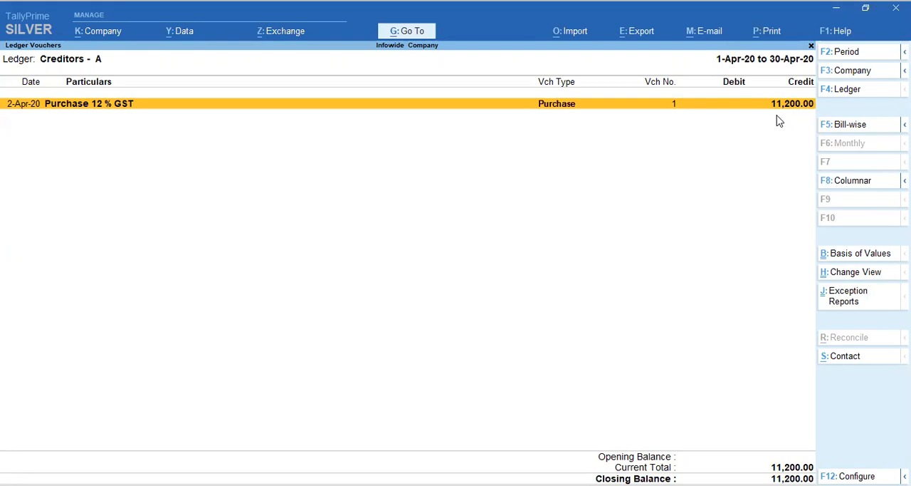
Close the Creditors - A reports and compare Duties & Taxes with Sundry Creditors in the Current Liabilities summary.
key(Escape)
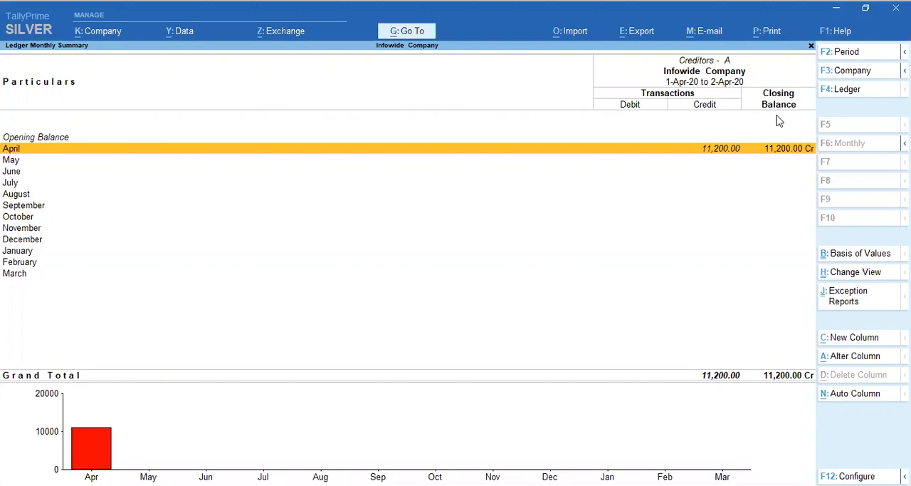
key(Escape)
key(Escape)
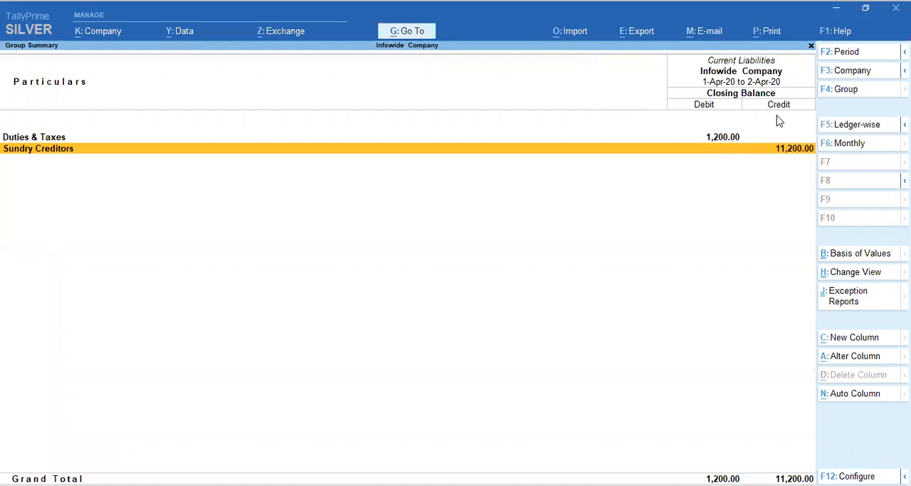
key(Up)
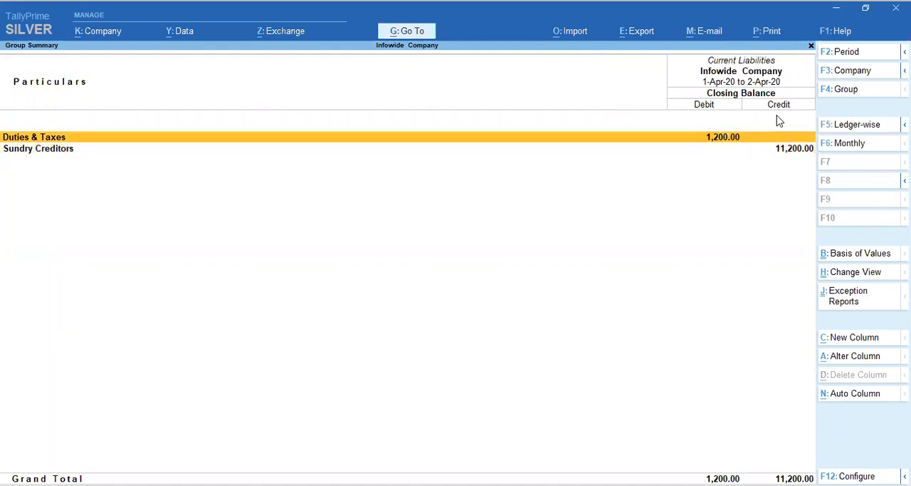
key(Down)
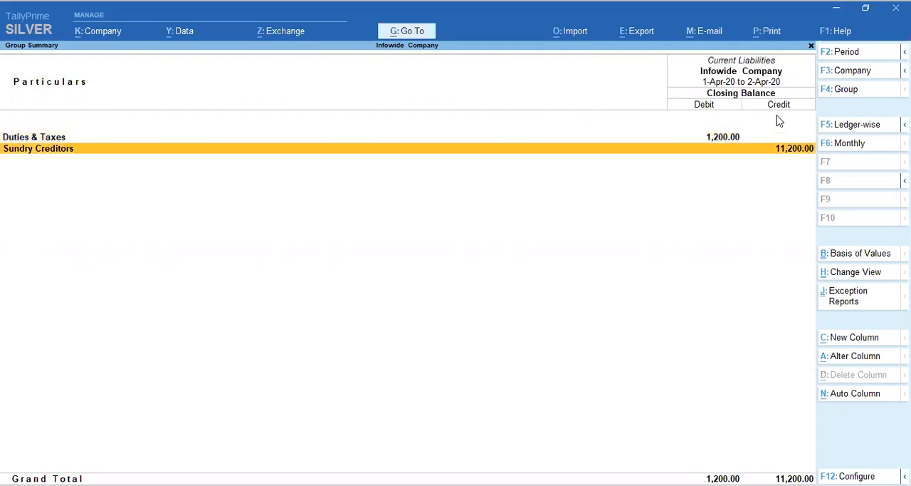
Drill down through Duties & Taxes to GST Payable and check the Input 6 % CGST and Input 6% SGST balances.
key(Up)
key(Return)
key(Return)
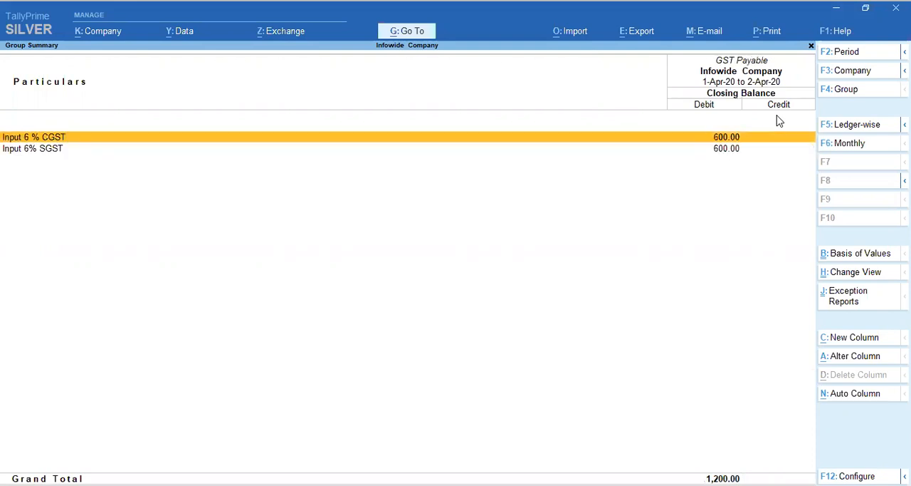
key(Down)
key(Up)
mouse_move(2, 121)
mouse_down()
mouse_move(39, 190)
mouse_move(73, 194)
mouse_up()
drag(75, 162, 73, 161)
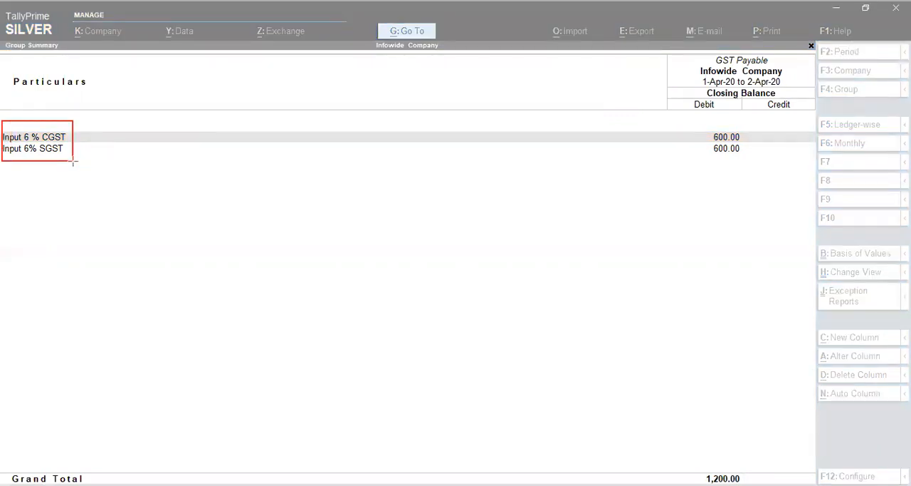
mouse_move(694, 125)
mouse_down()
mouse_move(734, 159)
mouse_move(751, 158)
mouse_up()
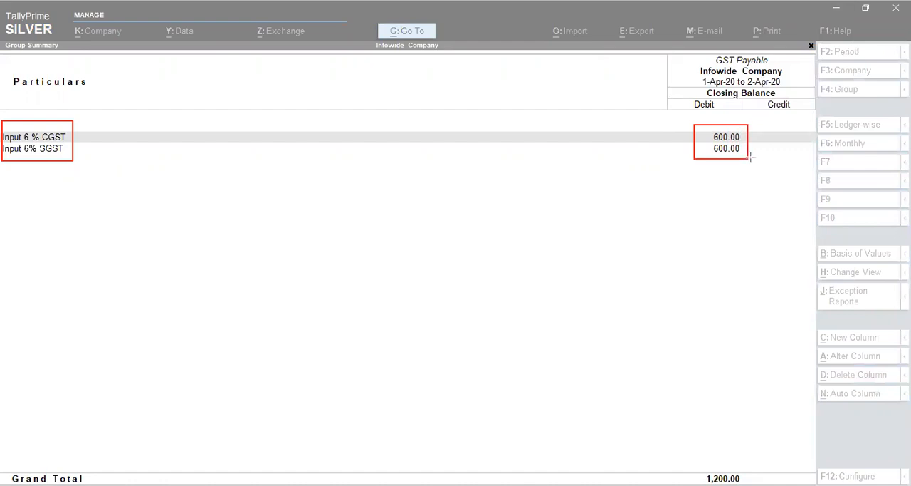
key(ctrl+z)
key(ctrl+z)
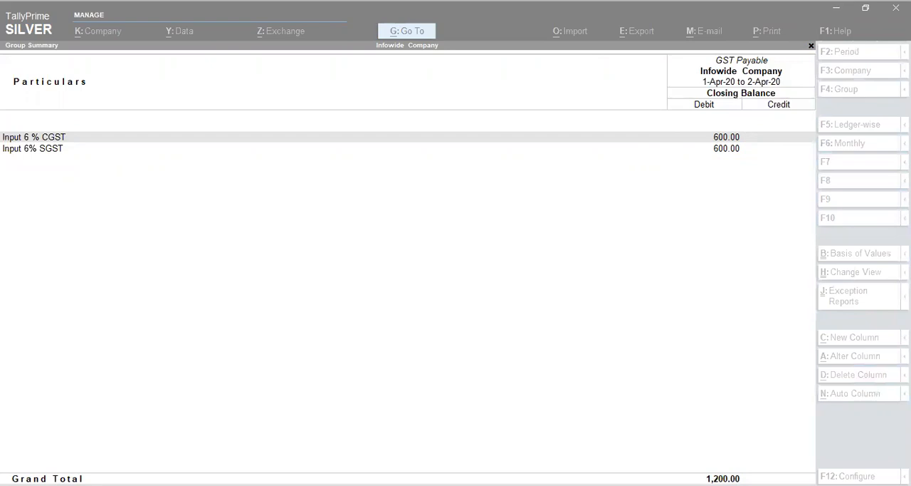
key(Escape)
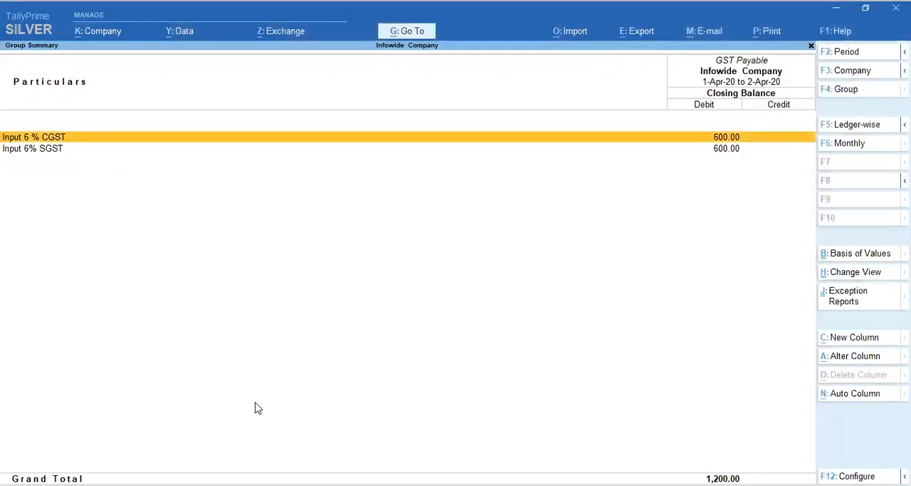
Close the GST Payable, Duties & Taxes and Current Liabilities summaries to return to the Balance Sheet.
key(Escape)
key(Escape)
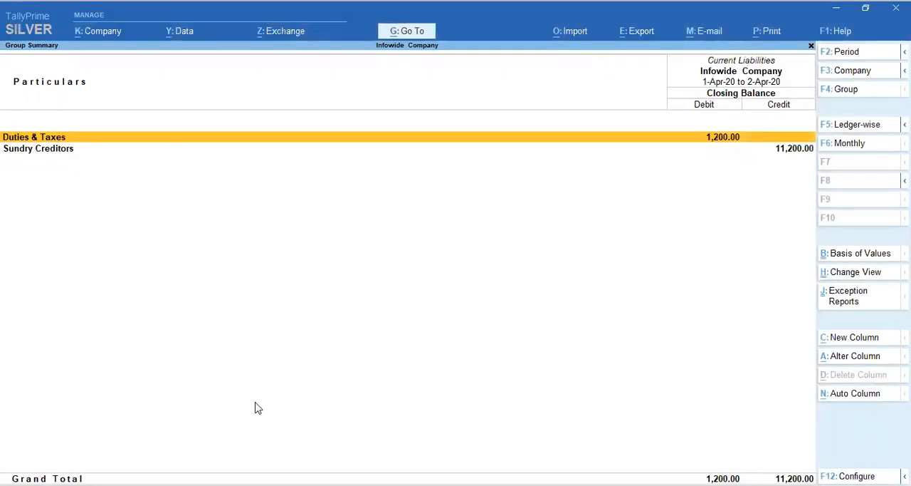
key(Escape)
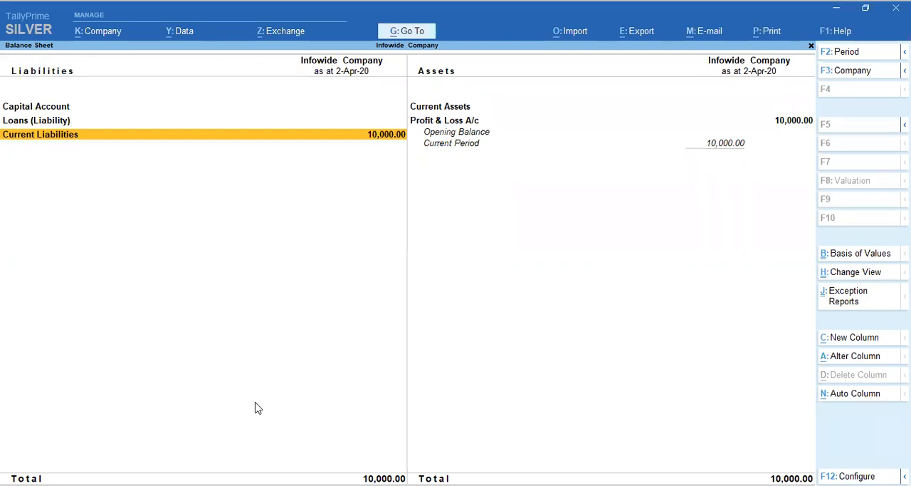
Open the group summary of Current Assets from the Balance Sheet to check it for entries.
key(Right)
key(Up)
key(Return)
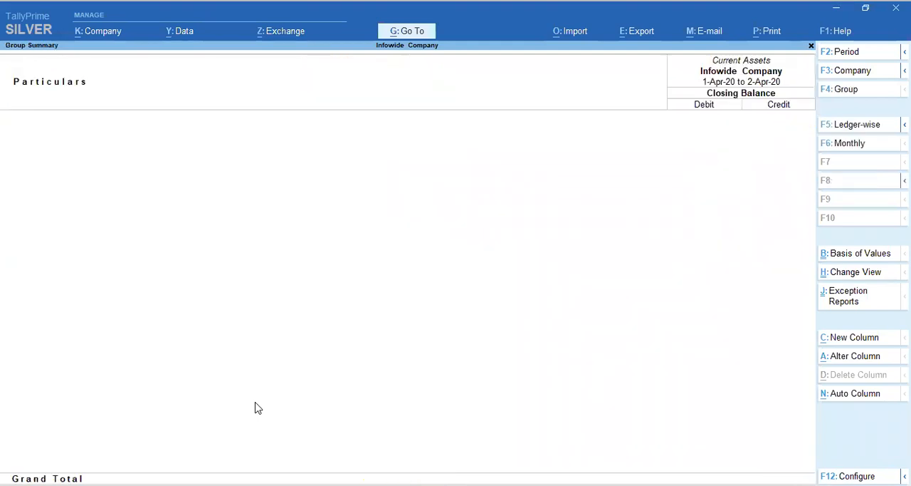
Close the Current Assets summary and the Balance Sheet to return to the Gateway of Tally.
key(Escape)
key(Left)
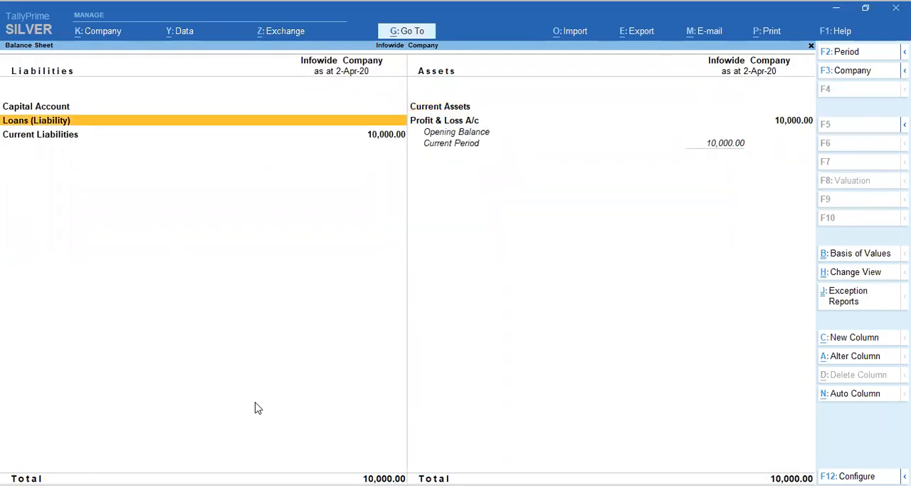
key(Down)
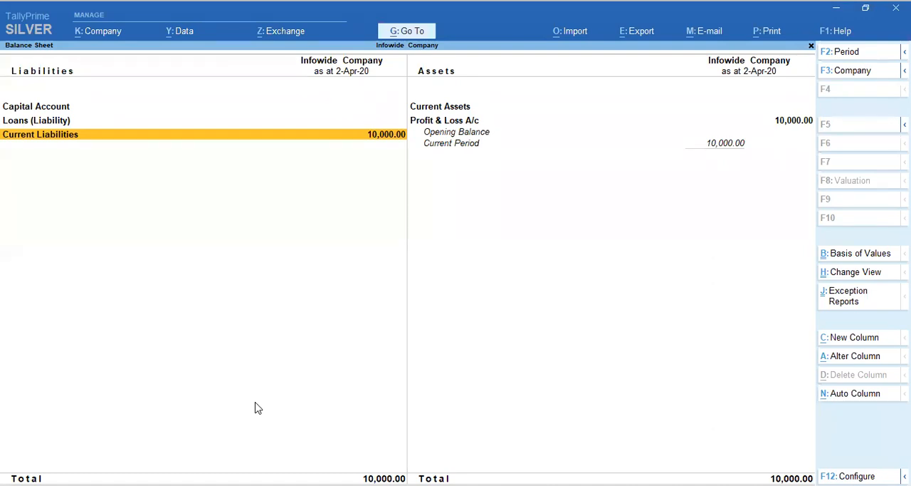
key(Escape)
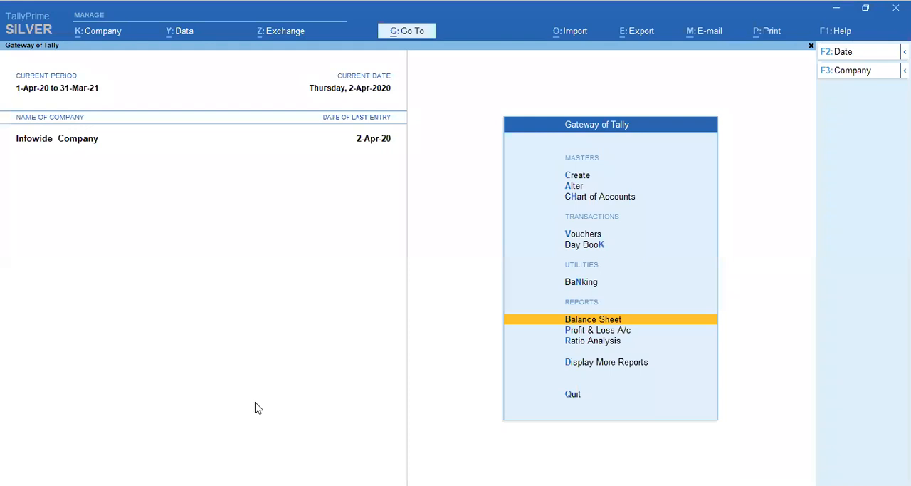